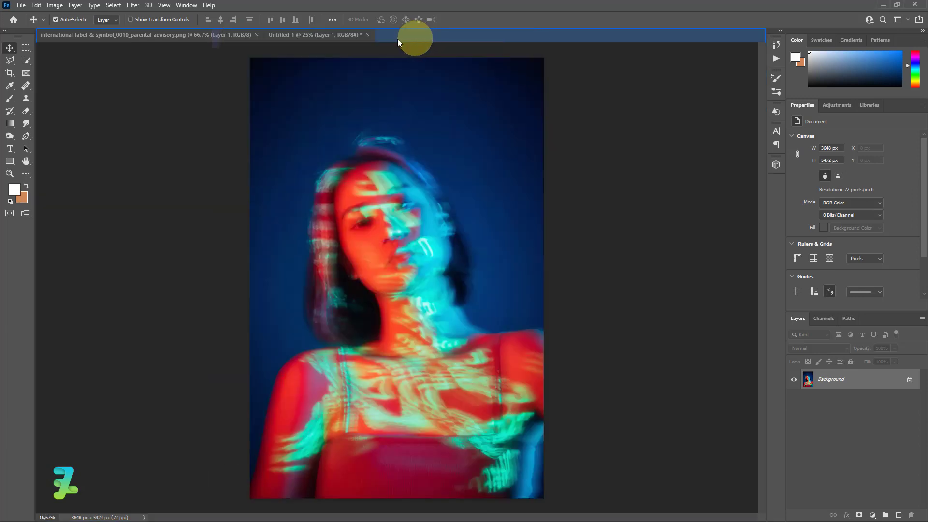
Switch to the Untitled-1 document and move the portrait layer so it covers the square canvas
left_click(309, 35)
key("ctrl+minus")
key("ctrl+minus")
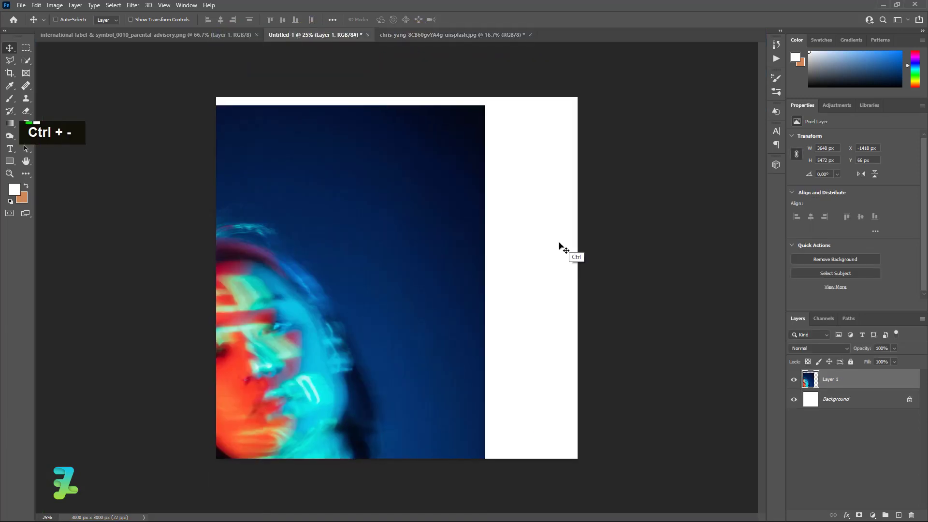
left_click_drag(401, 248, 468, 201)
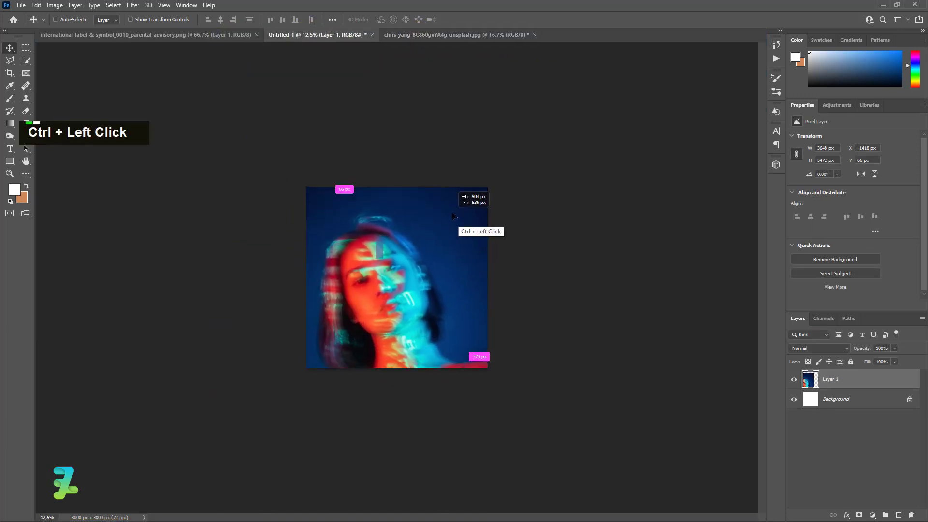
Scale the portrait layer to about 84.4% and position it so the woman is centred on the canvas
key("ctrl+t")
left_click_drag(508, 145, 477, 164, "alt")
left_click_drag(440, 250, 438, 228, "ctrl")
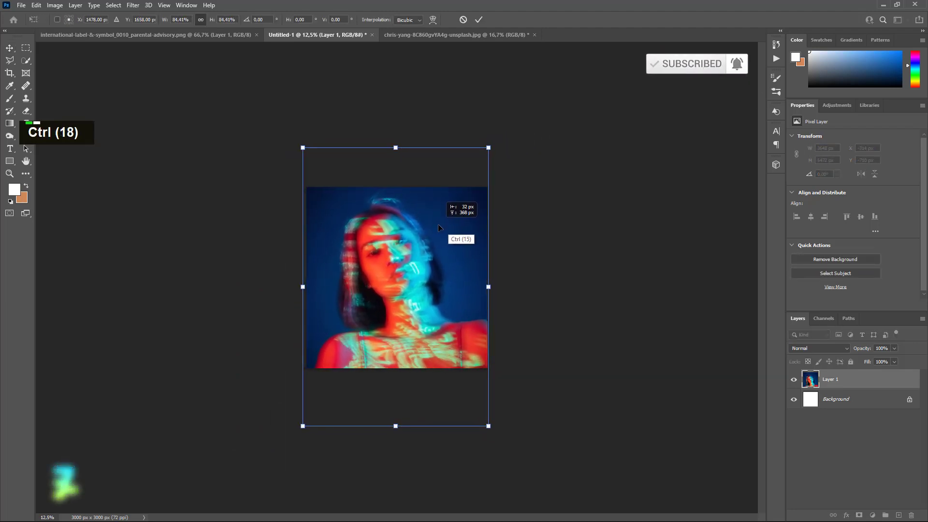
left_click(413, 208, "ctrl")
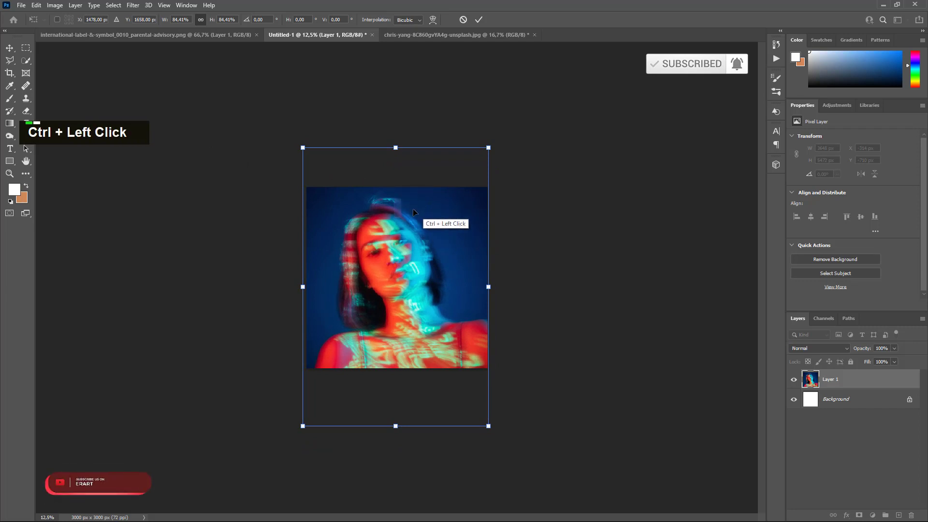
left_click_drag(432, 230, 435, 231, "ctrl")
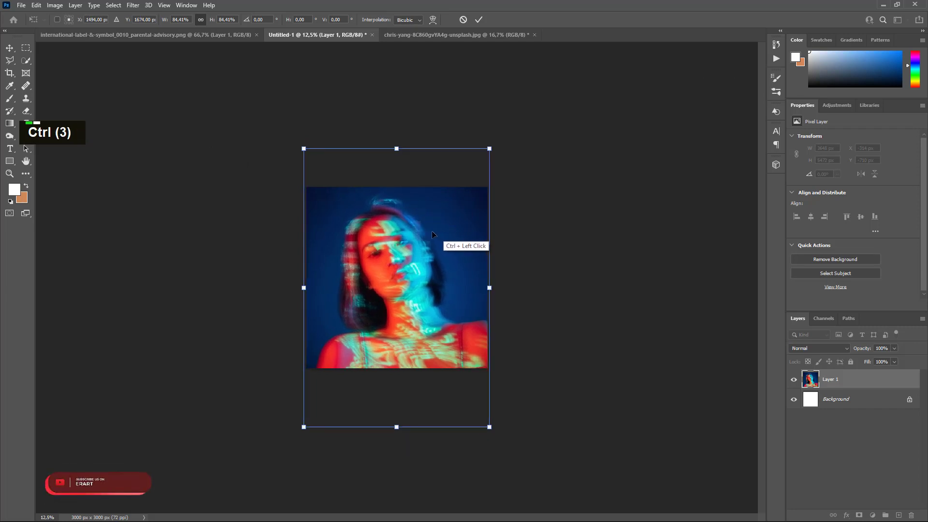
left_click(10, 48)
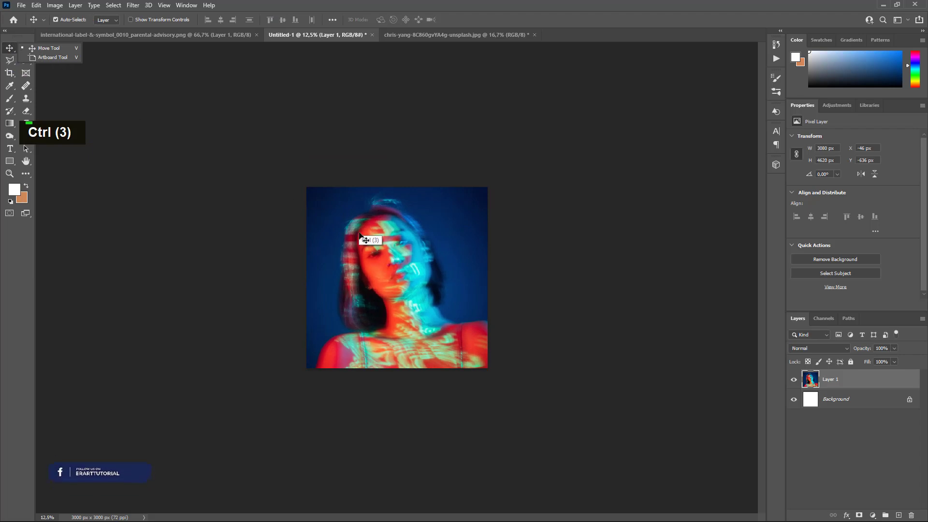
Duplicate the portrait layer and set the copy's blend mode to Lighten
key("ctrl+j")
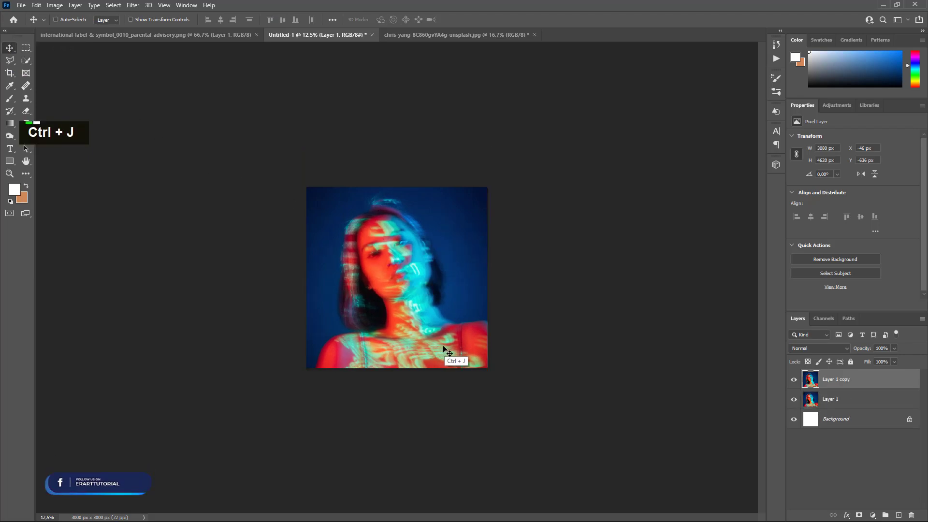
left_click(812, 349)
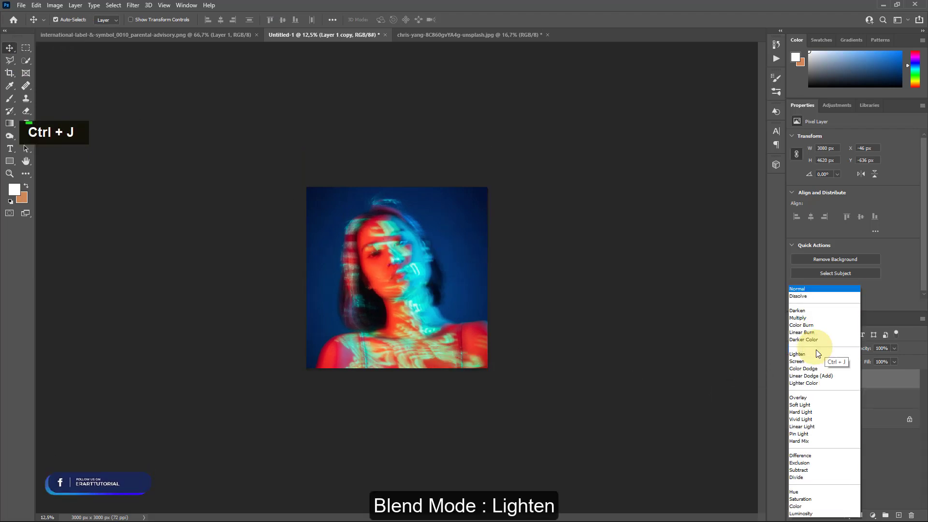
left_click(809, 353)
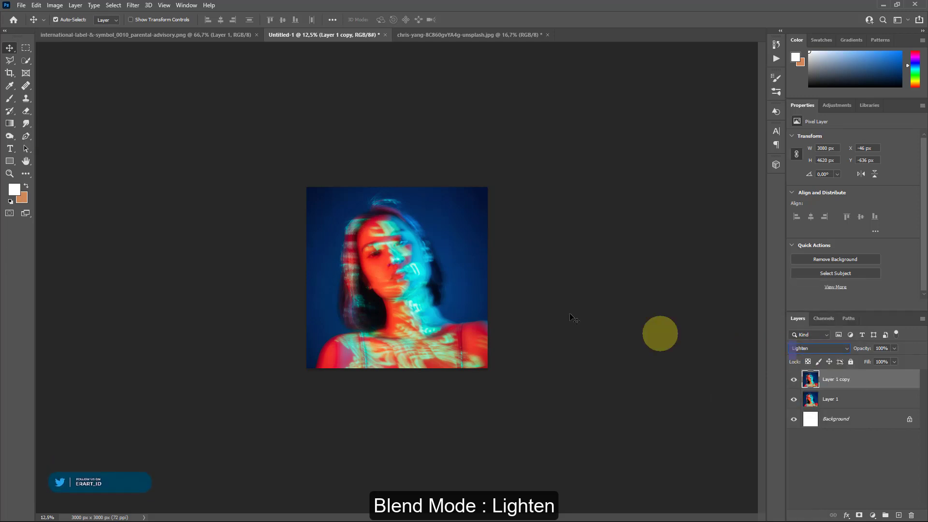
Enlarge the Lighten copy to about 187.7% and place its face along the canvas's left edge
left_click_drag(447, 292, 401, 303)
key("ctrl+t")
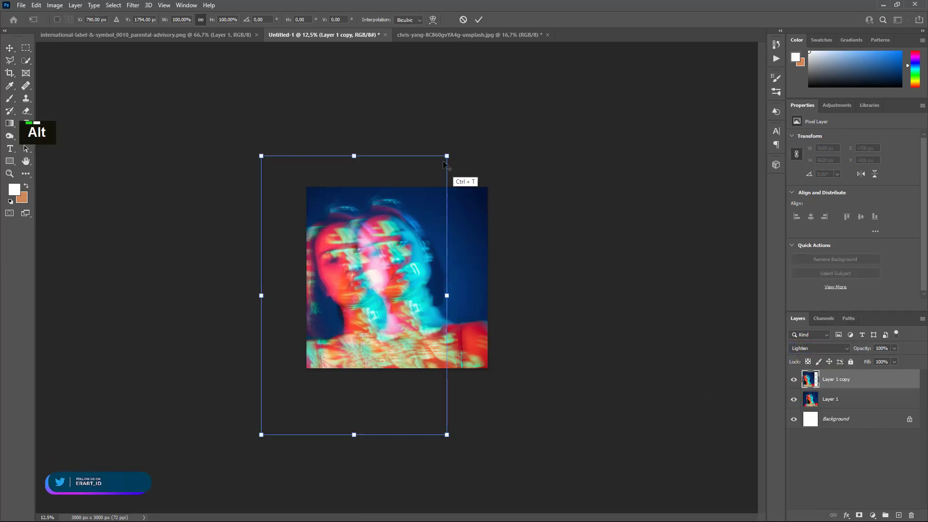
left_click_drag(446, 155, 556, 104)
left_click_drag(403, 246, 376, 278)
left_click_drag(496, 72, 501, 64)
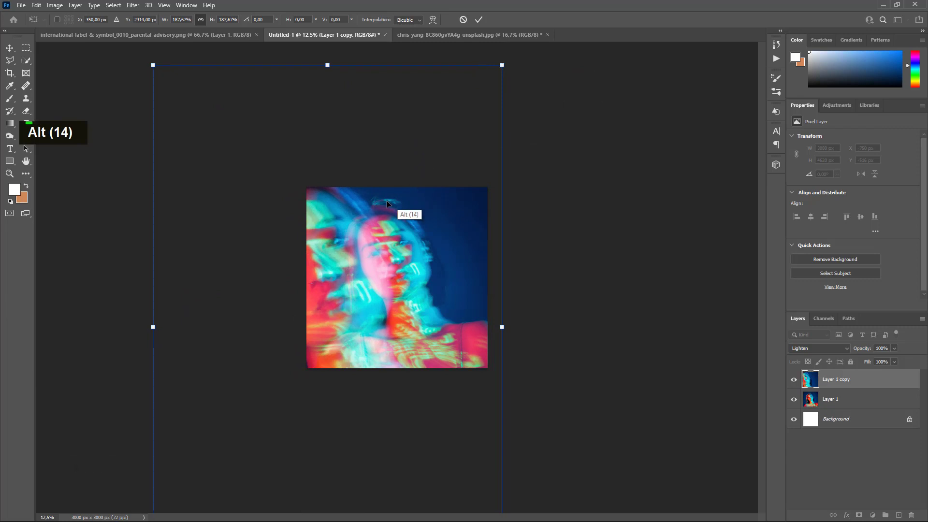
left_click_drag(384, 196, 385, 202)
left_click_drag(406, 260, 408, 255)
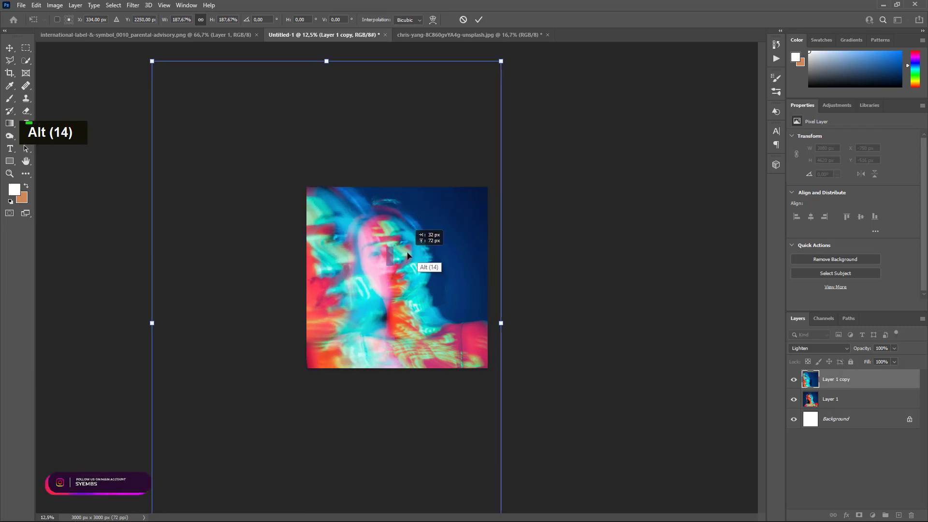
left_click(10, 48)
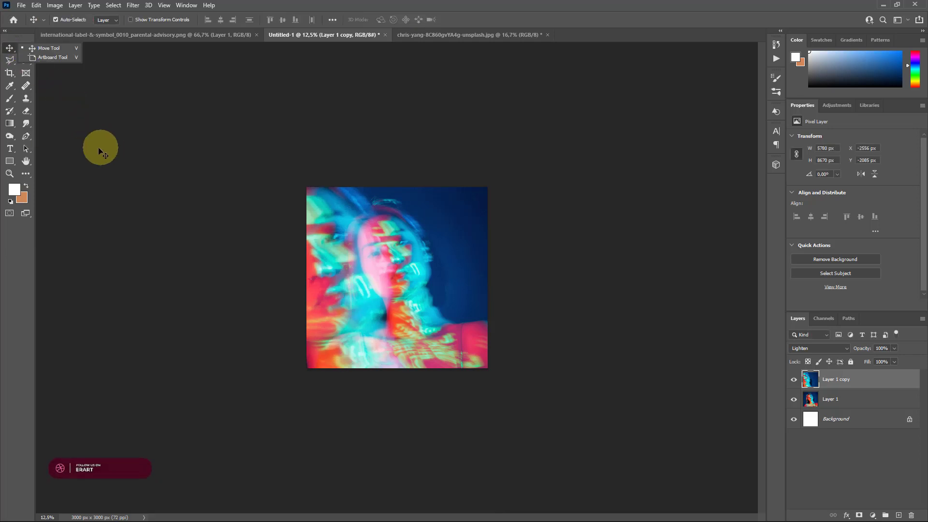
Add a layer mask to the enlarged copy and use #000000 as the foreground color
left_click(859, 515)
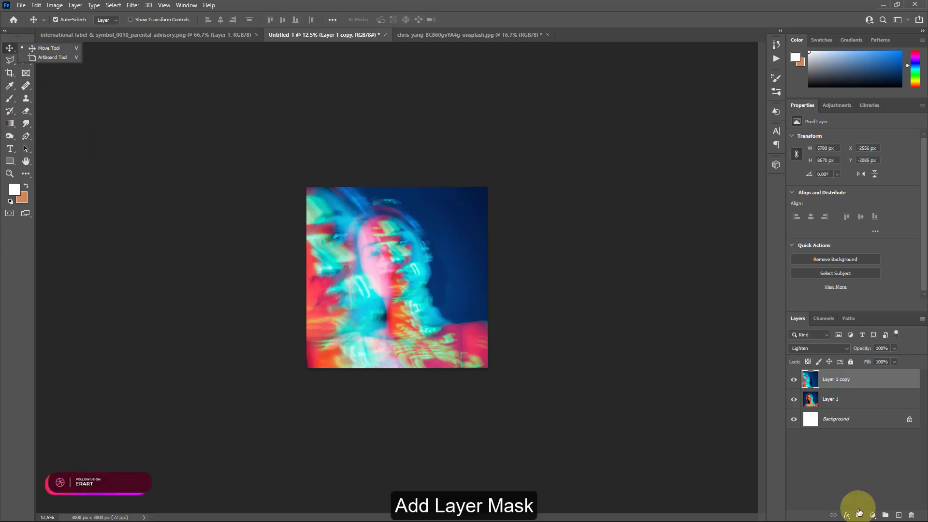
left_click(14, 188)
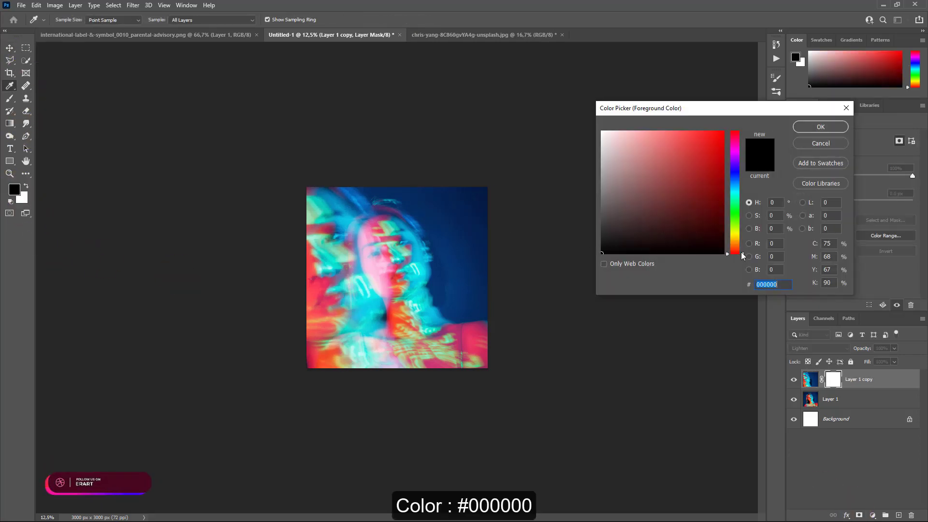
left_click(808, 127)
Mask the enlarged copy off the central woman's face and body, painting with a soft 1300 px black brush
left_click(10, 98)
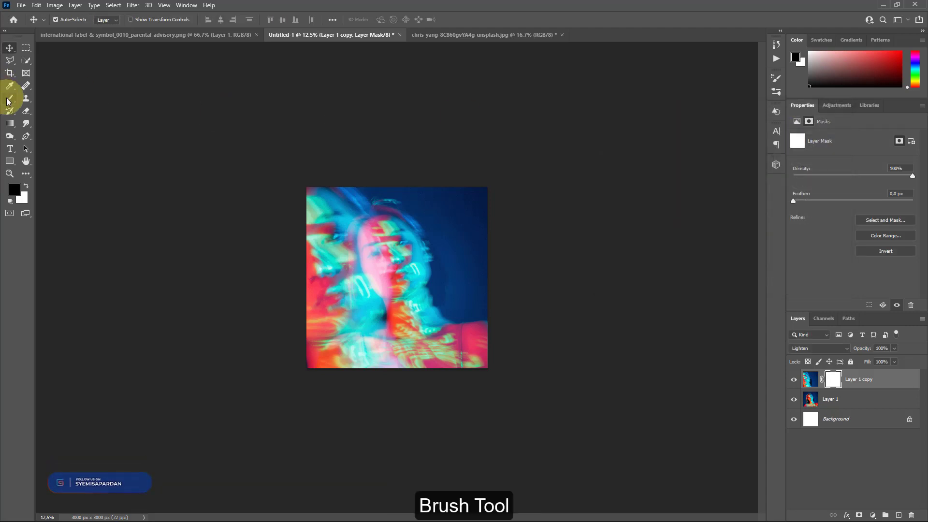
key("bracketright")
key("bracketright")
key("bracketright")
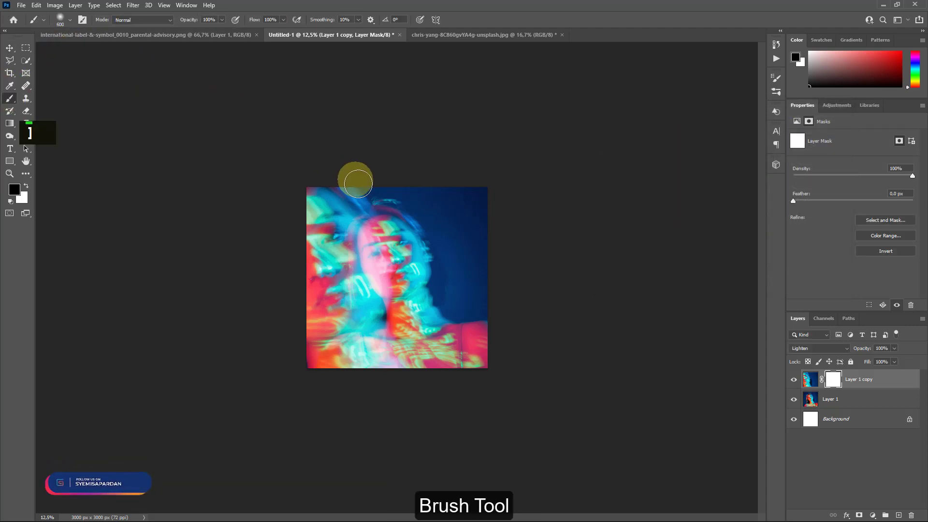
key("bracketright")
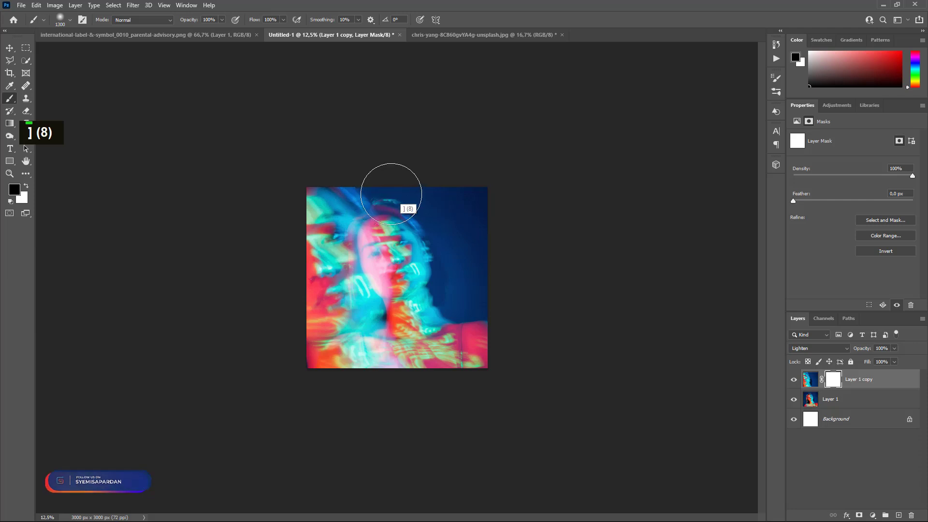
mouse_move(413, 225)
left_mouse_down()
mouse_move(407, 210)
mouse_move(396, 278)
mouse_move(412, 295)
mouse_move(420, 373)
left_mouse_up()
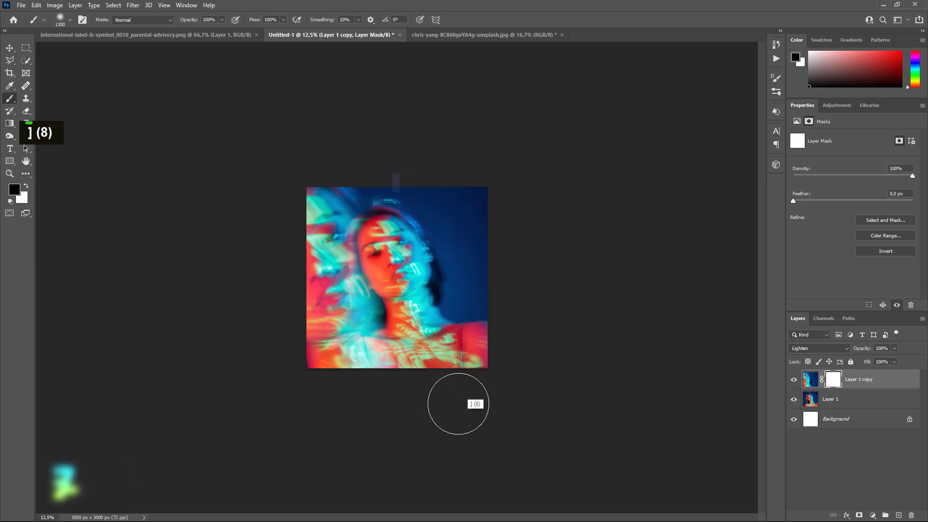
left_click(6, 48)
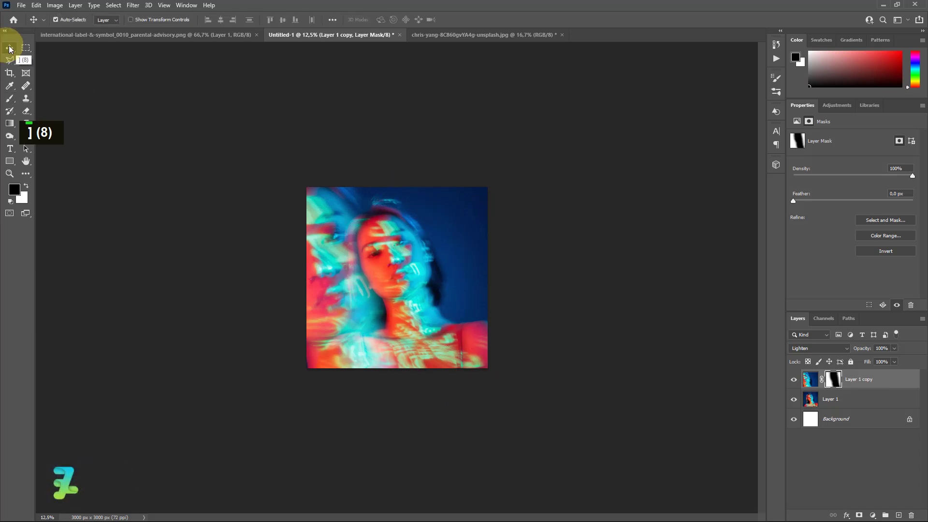
Duplicate Layer 1, scale the copy to about 72% and move it 800 px to the right
left_click(845, 408)
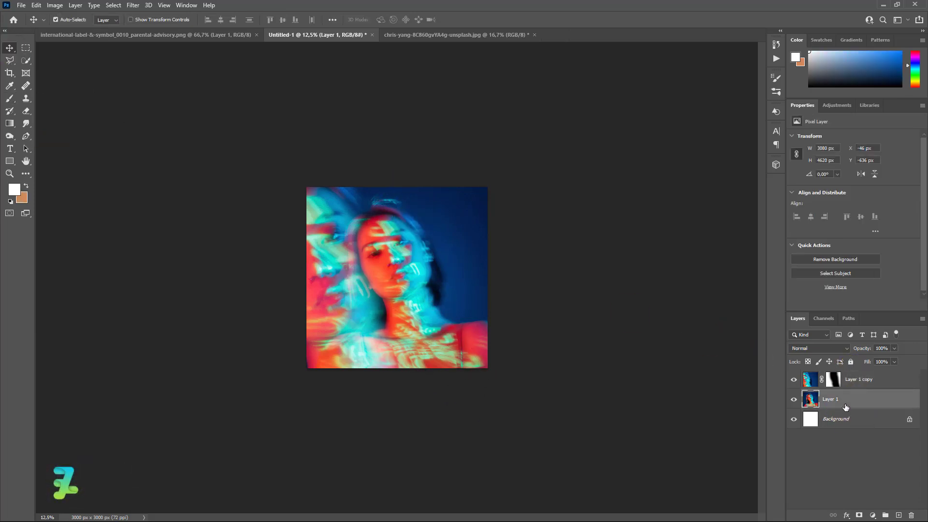
key("ctrl+j")
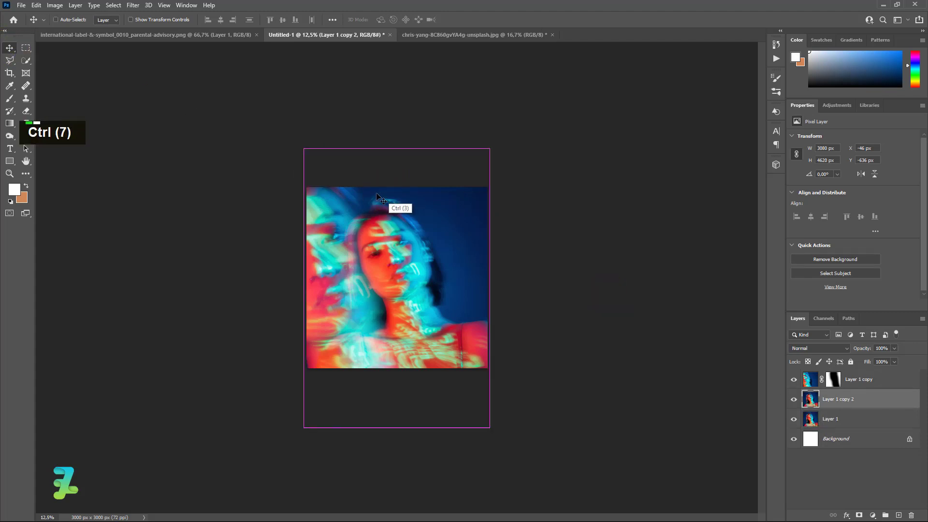
key("ctrl+t")
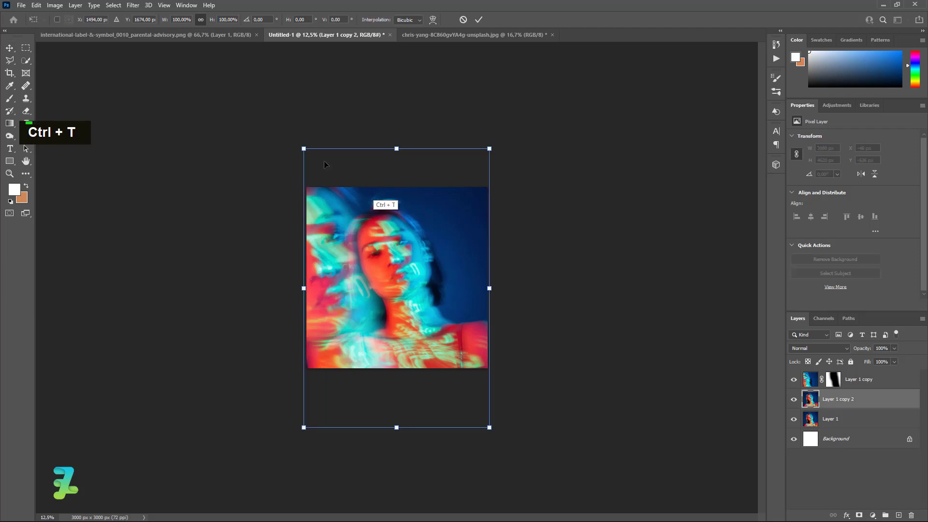
left_click_drag(300, 145, 329, 186)
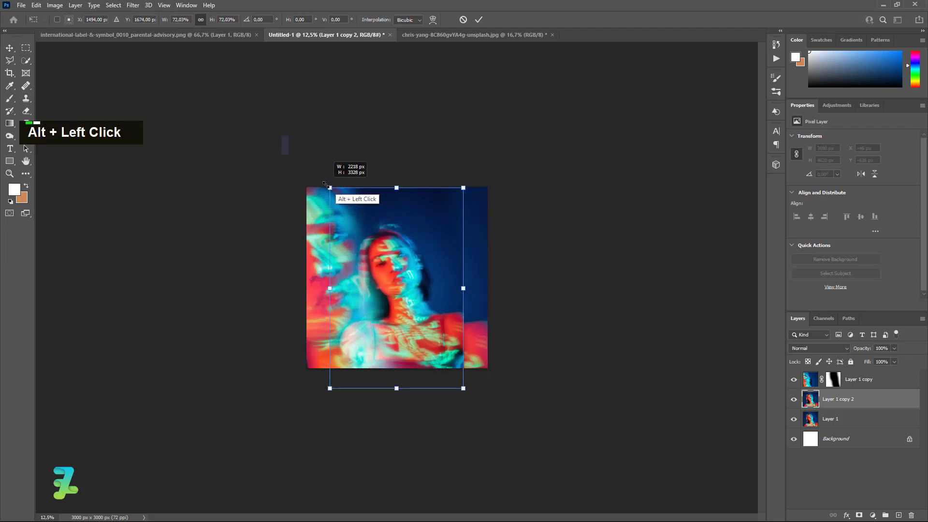
left_click_drag(387, 243, 437, 243)
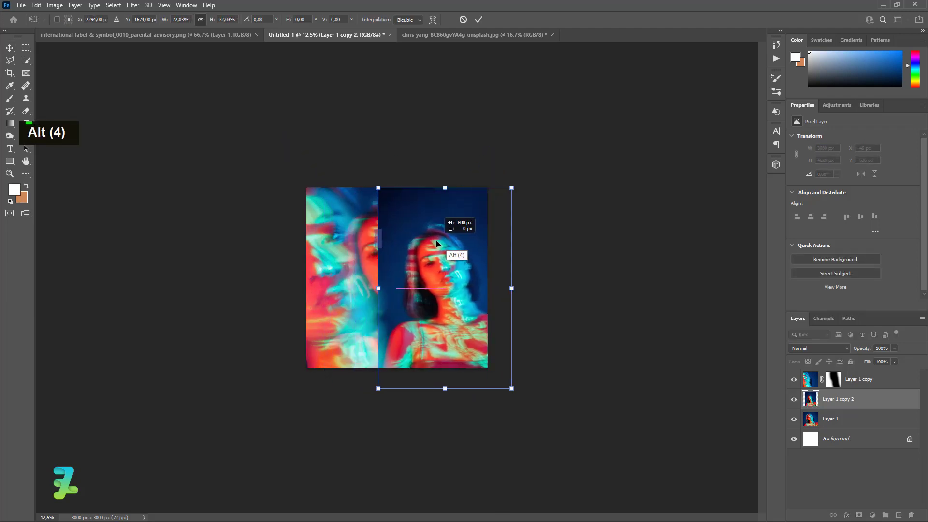
Set the new copy's blend mode to Lighten and resize it to about 91.7%, with its face on the canvas's right side
left_click(848, 348)
left_click(819, 356)
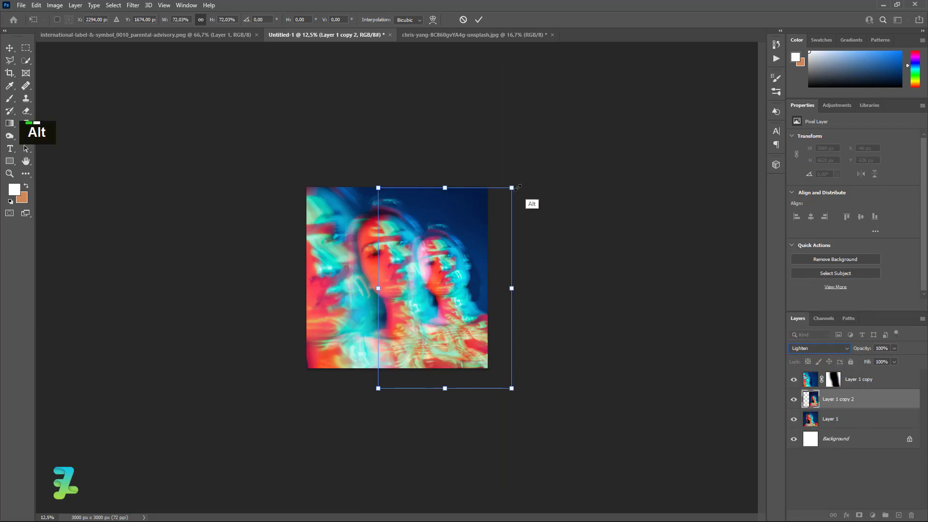
left_click_drag(513, 189, 566, 148)
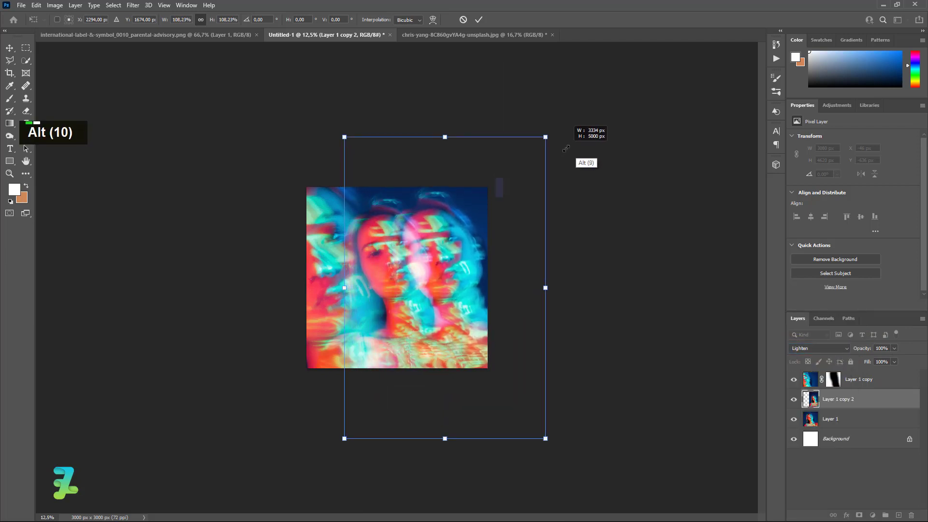
left_click_drag(476, 251, 481, 264)
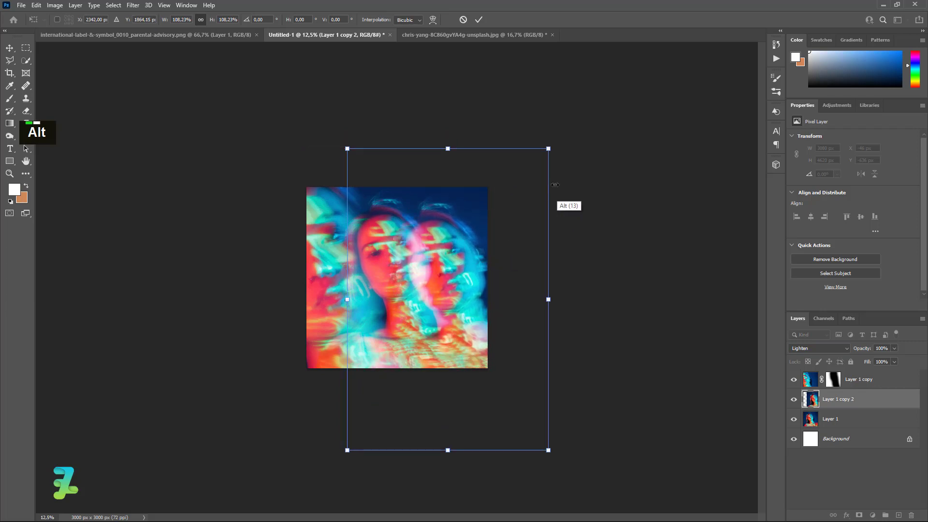
left_click_drag(548, 148, 533, 172)
left_click_drag(521, 210, 491, 272)
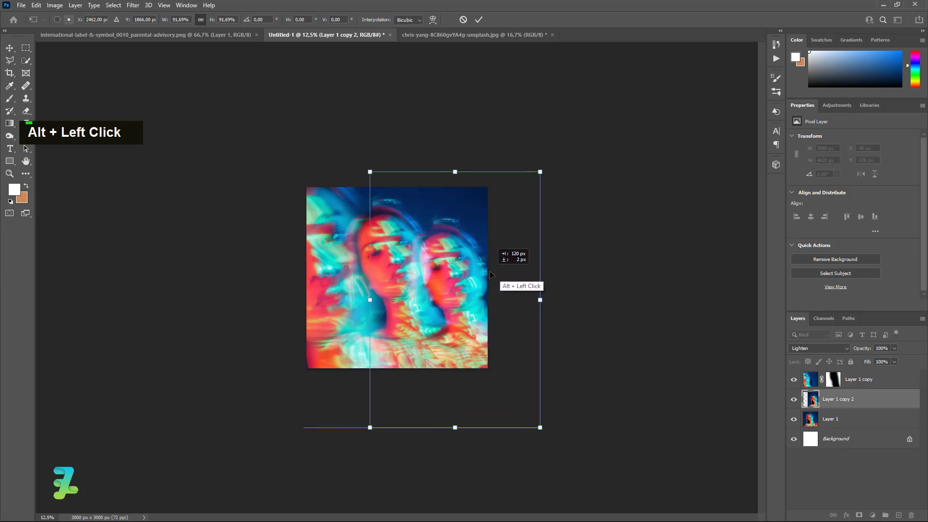
left_click(9, 48)
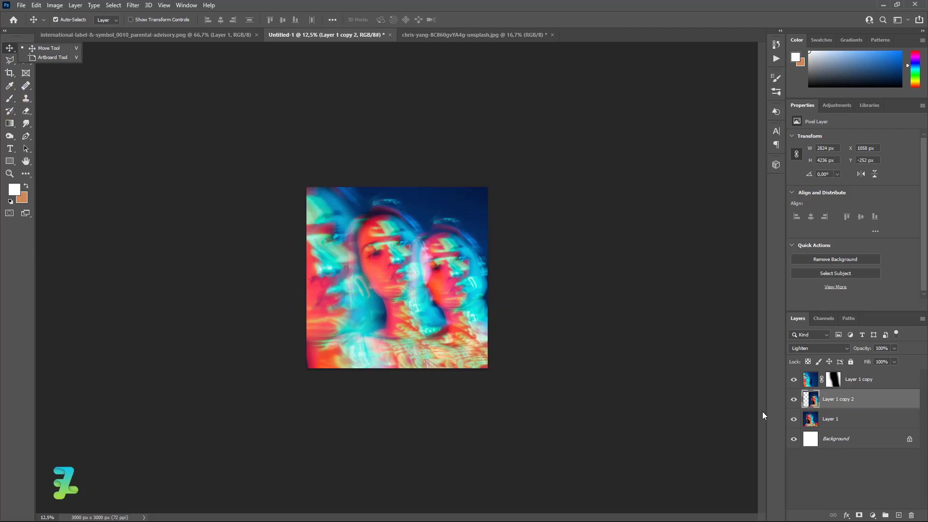
Add a layer mask to the right-hand copy and paint black over the central woman's face, neck and chest
left_click(859, 515)
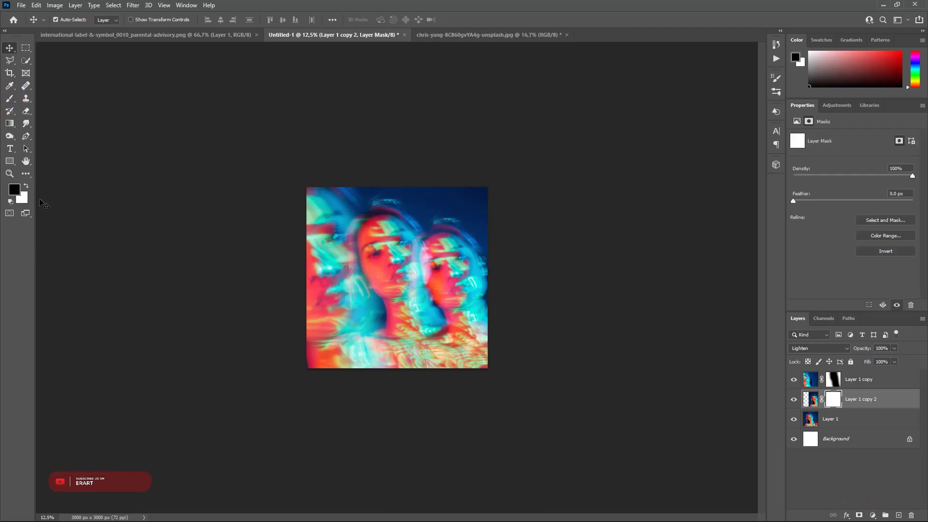
left_click(12, 100)
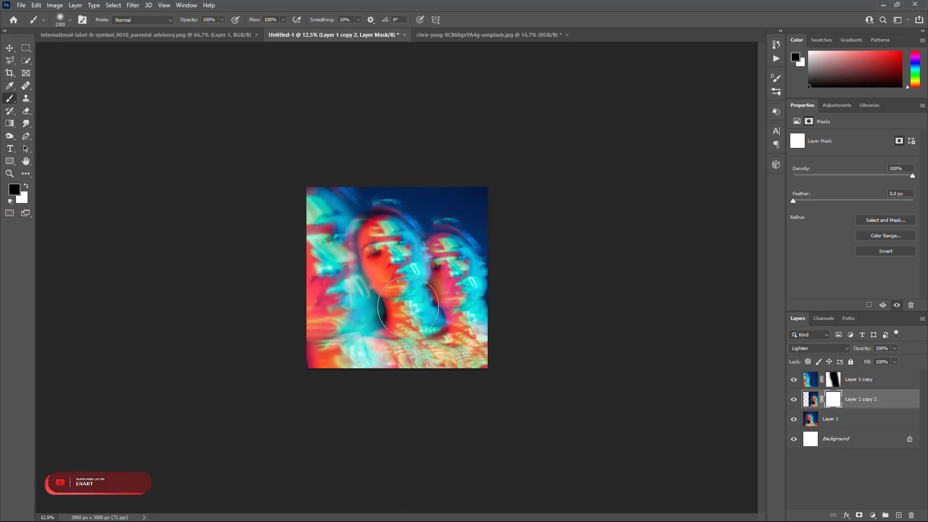
left_click_drag(427, 368, 484, 389)
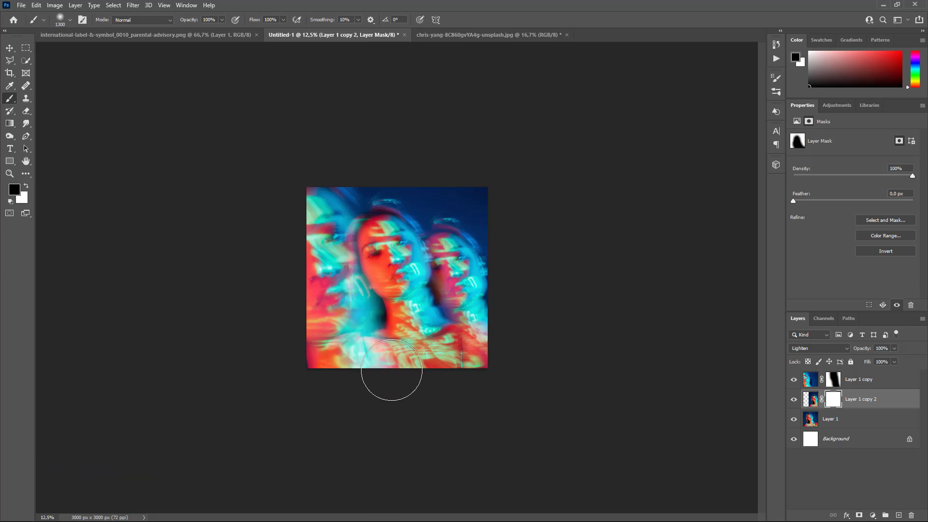
Duplicate Layer 1 and set the copy's blend mode to Lighten
left_click(810, 423)
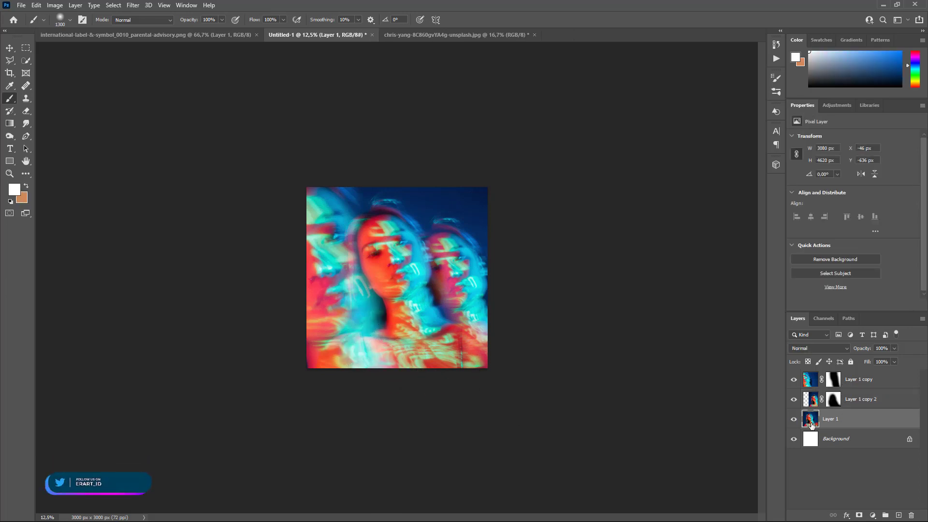
key("ctrl+j")
left_click(821, 348)
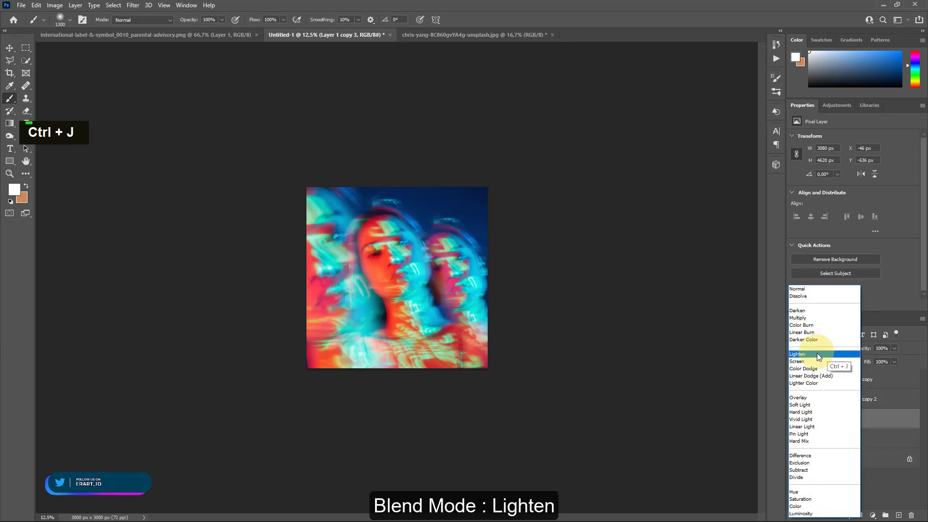
left_click(814, 357)
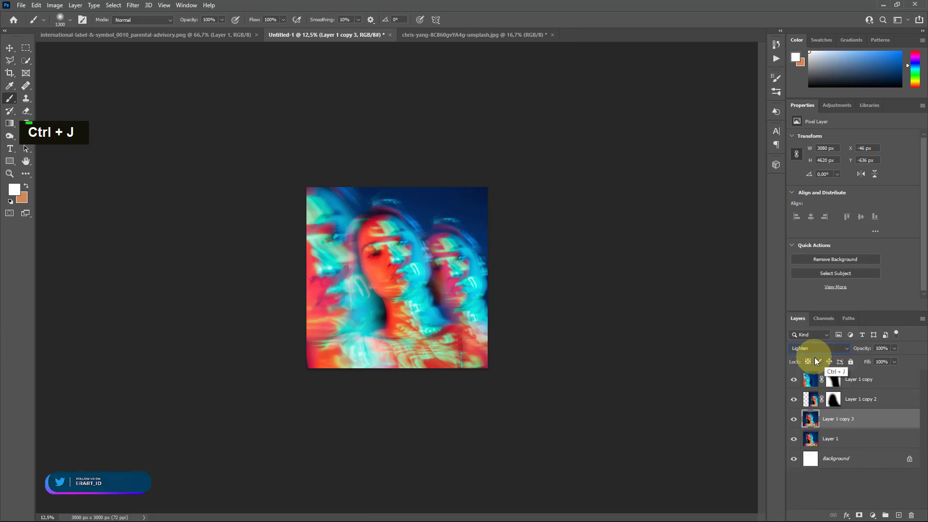
Enlarge the new Lighten copy to about 153.6% and move it down so its face overlaps the central woman's neck and chest
left_click(10, 50)
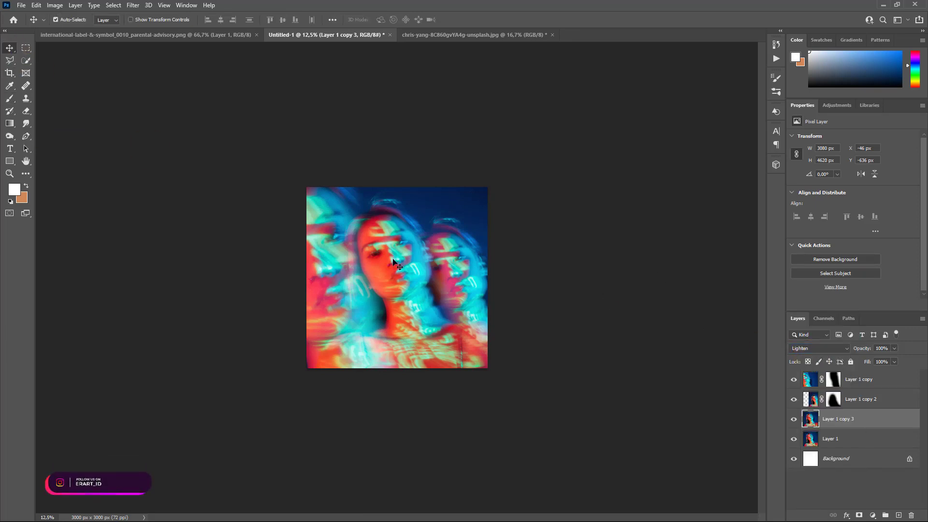
left_click_drag(394, 263, 393, 272)
key("ctrl+t")
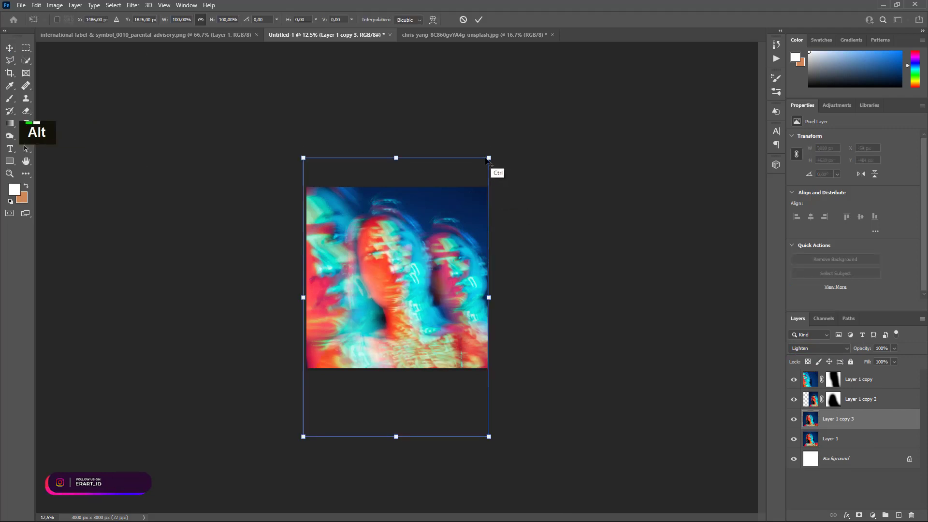
left_click_drag(489, 158, 538, 83)
left_click_drag(347, 280, 354, 338)
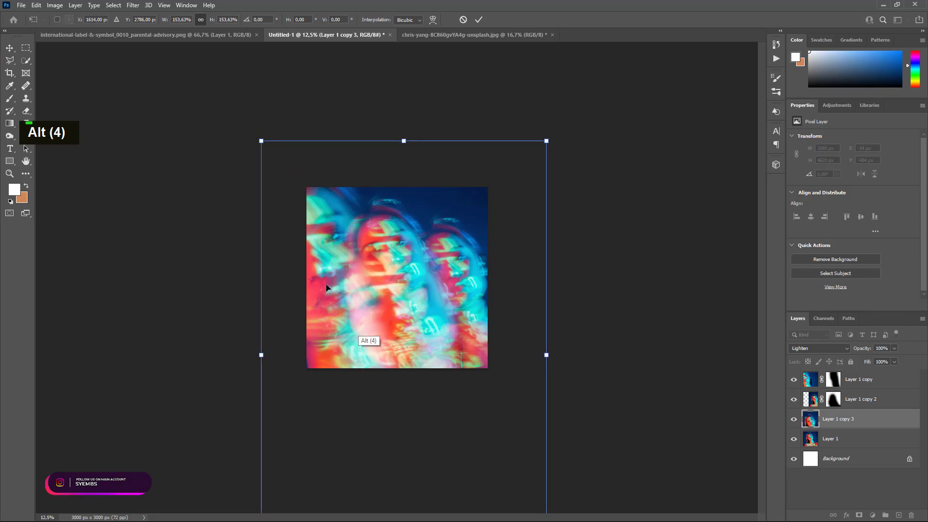
left_click(9, 47)
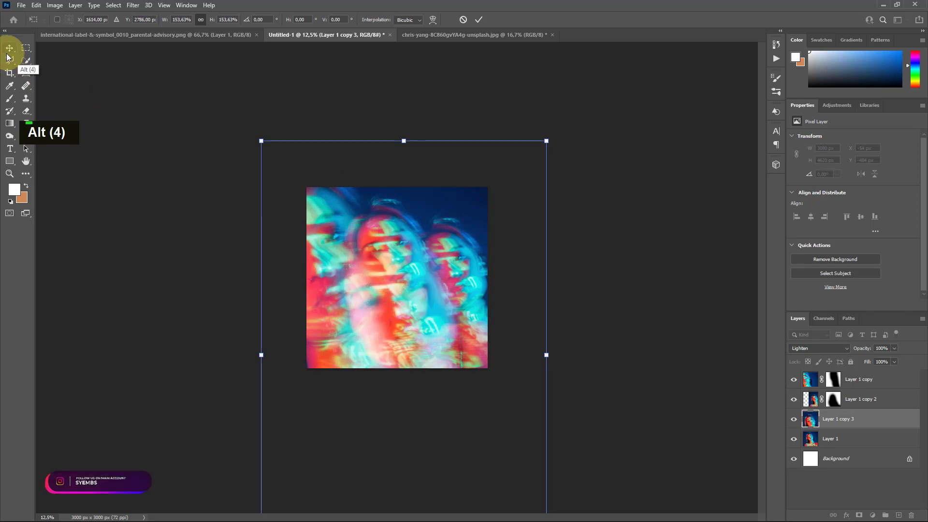
Add a layer mask to the enlarged copy and paint black over the central woman's face and toward the canvas's lower-right corner
left_click(860, 515)
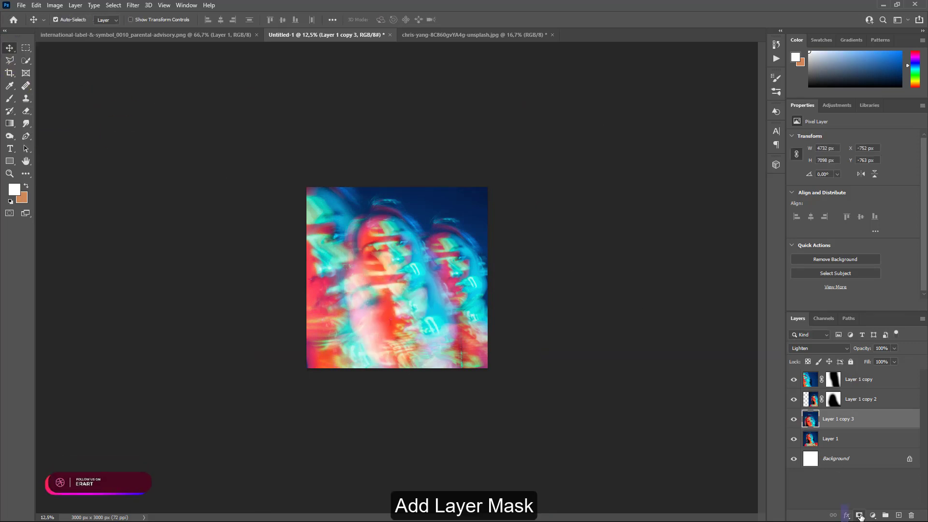
left_click(9, 99)
mouse_move(402, 247)
left_mouse_down()
mouse_move(361, 243)
mouse_move(341, 270)
mouse_move(387, 234)
mouse_move(445, 280)
mouse_move(489, 367)
mouse_move(522, 362)
left_mouse_up()
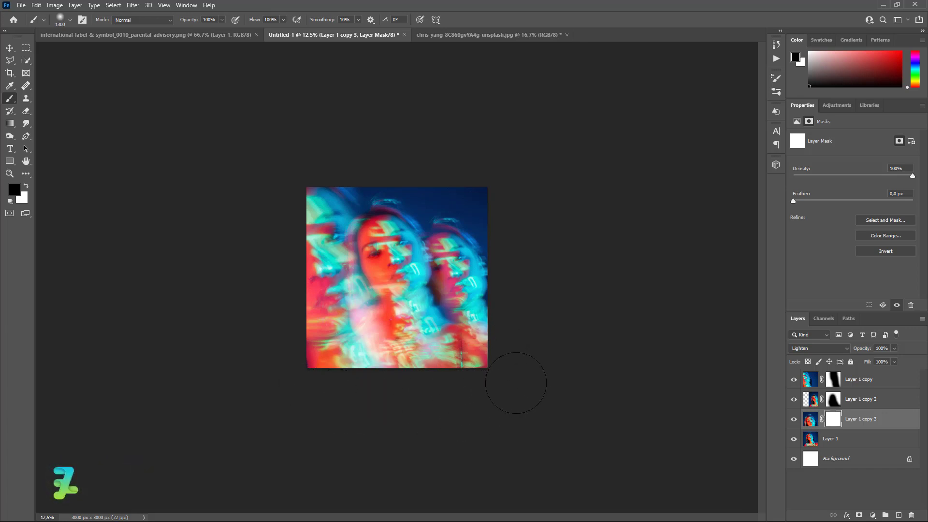
Group Layer 1 and its three masked copies together
left_click(9, 60)
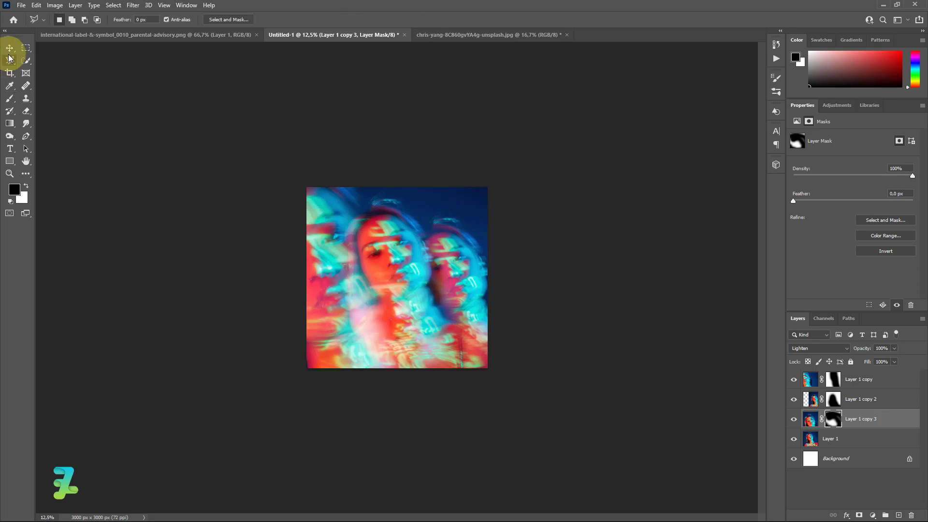
left_click(890, 384)
left_click(884, 443, "shift")
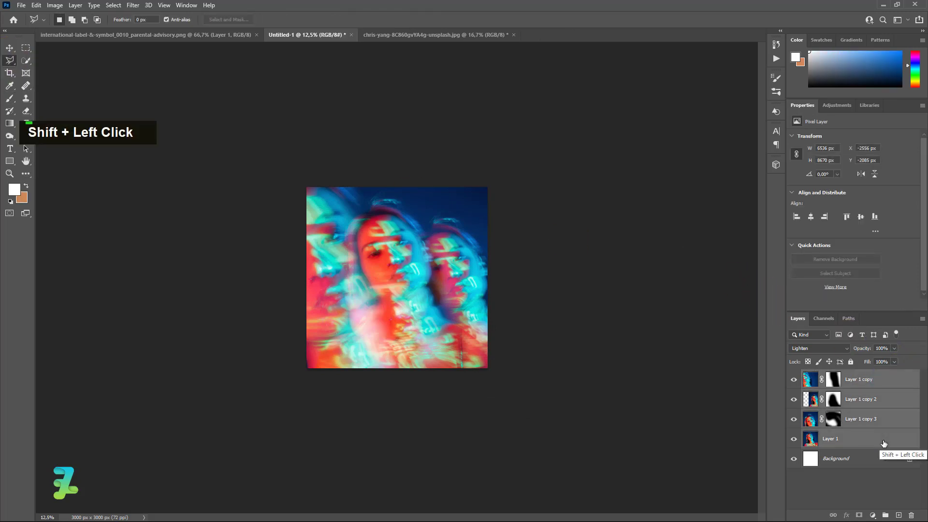
key("ctrl+g")
Add a Color Lookup adjustment above the group using the DropBlues.3DL LUT, with its blend mode set to Normal
left_click(872, 515)
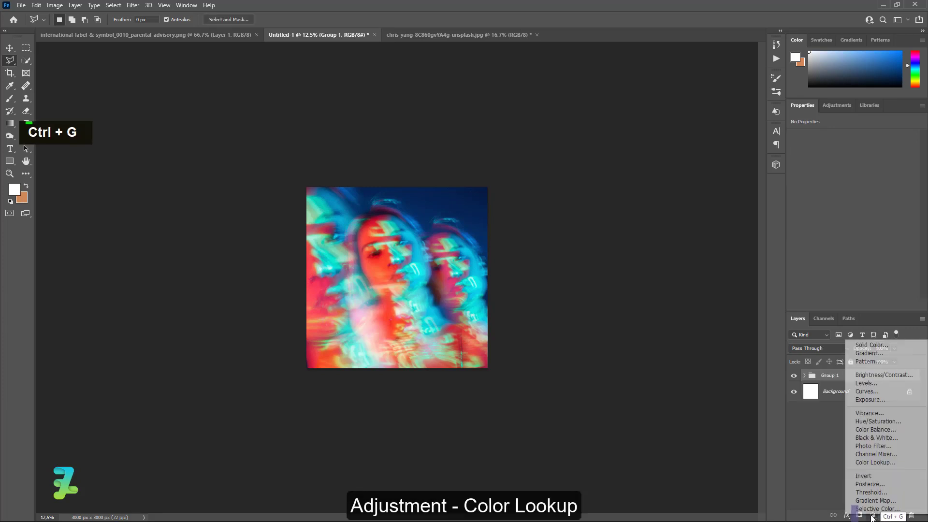
left_click(877, 462)
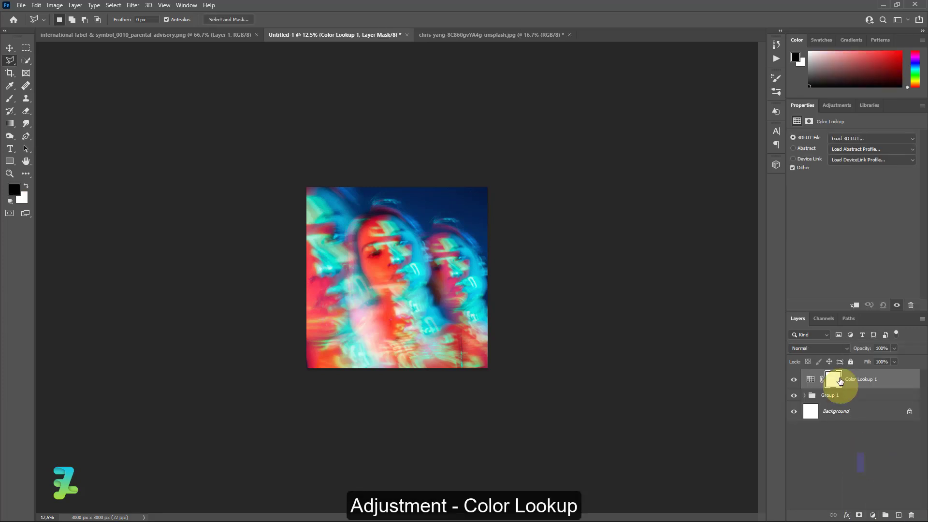
left_click(825, 352)
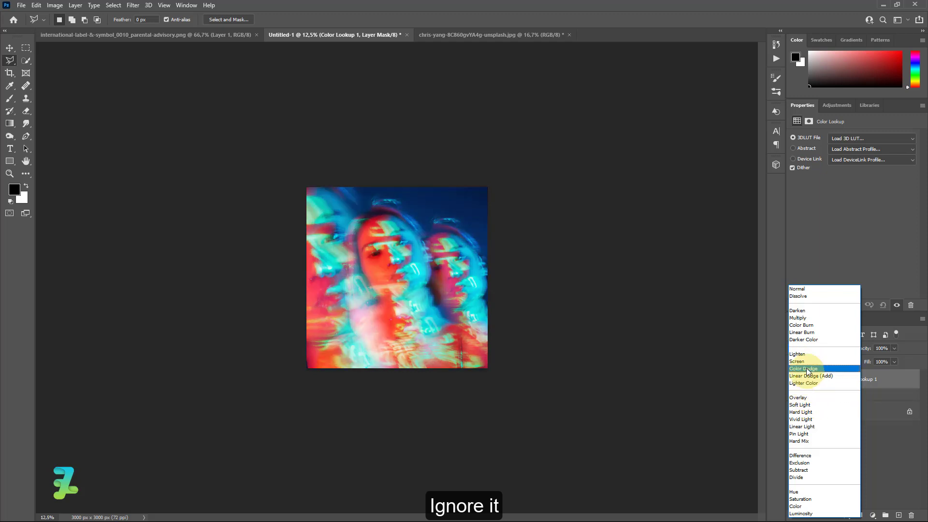
left_click(812, 398)
left_click(857, 138)
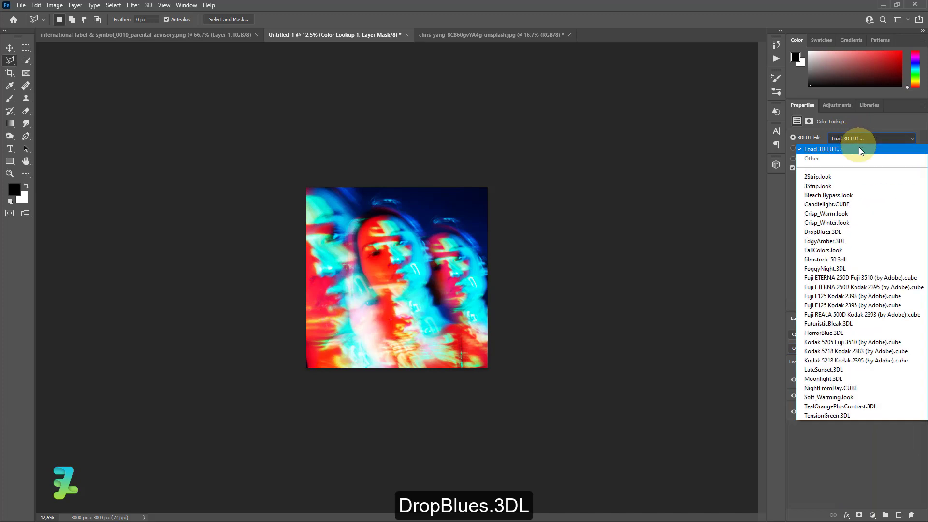
left_click(840, 233)
left_click(813, 350)
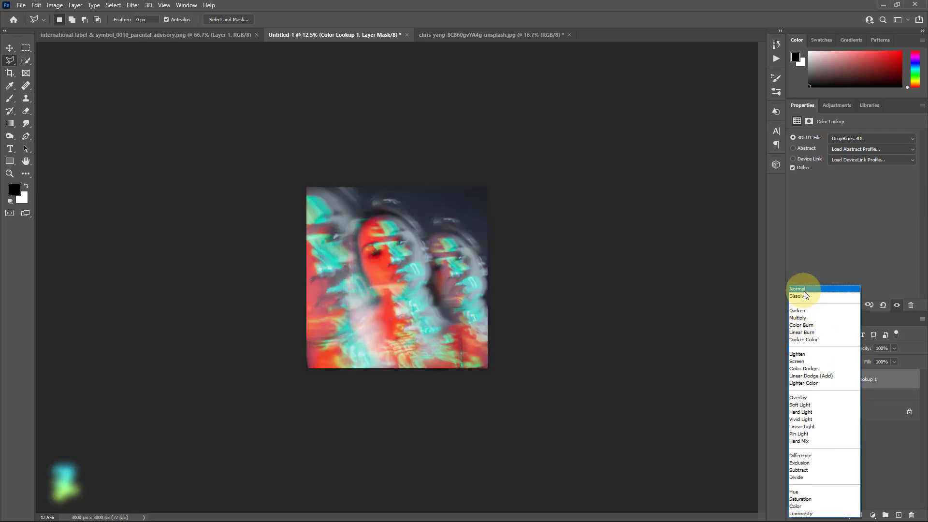
left_click(804, 289)
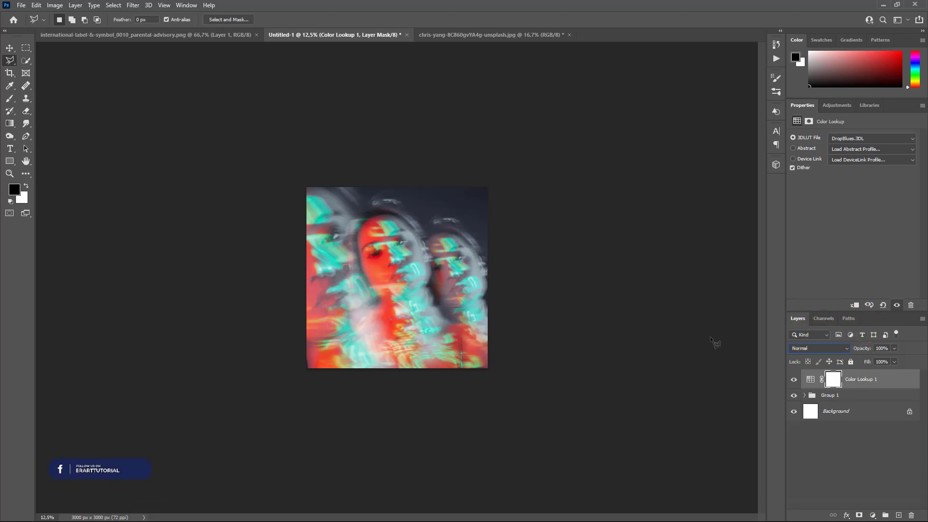
Add a Levels adjustment above the Color Lookup with the black input at 16 and midtones at 0.77
left_click(872, 516)
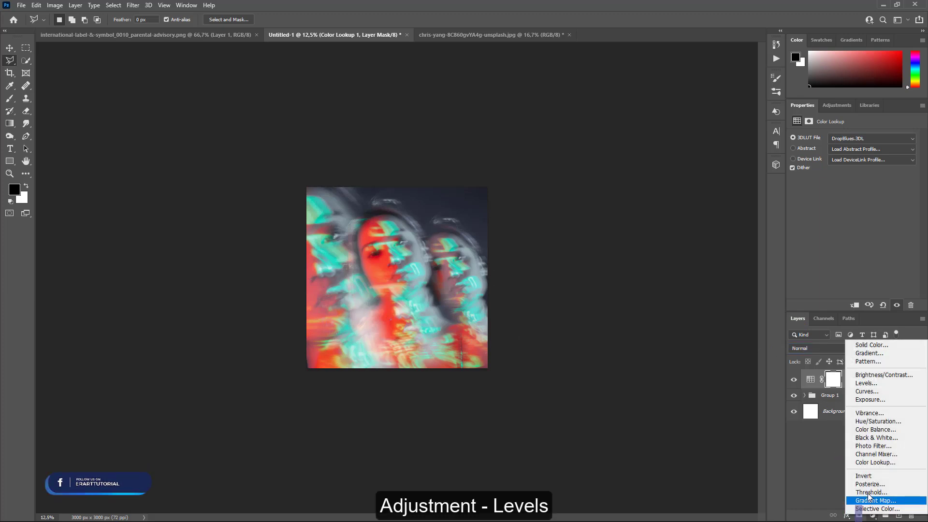
left_click(883, 389)
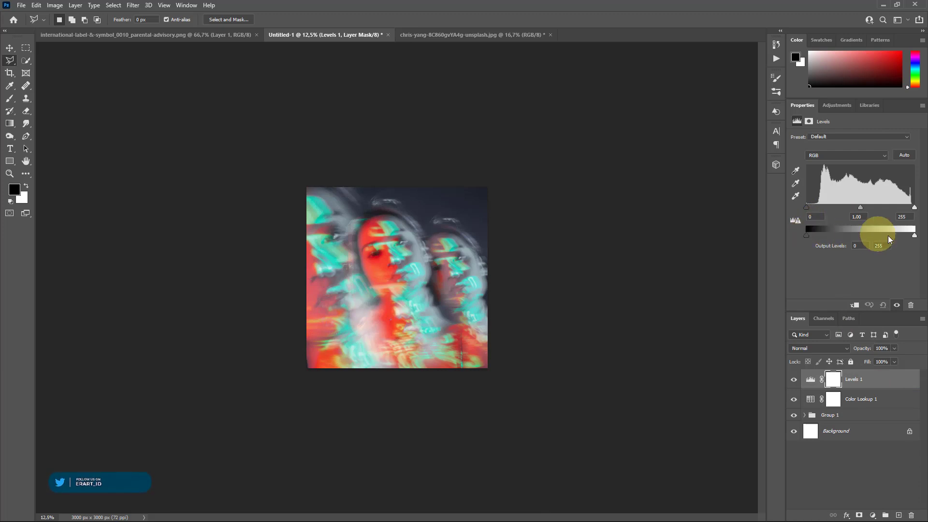
left_click_drag(806, 207, 873, 208)
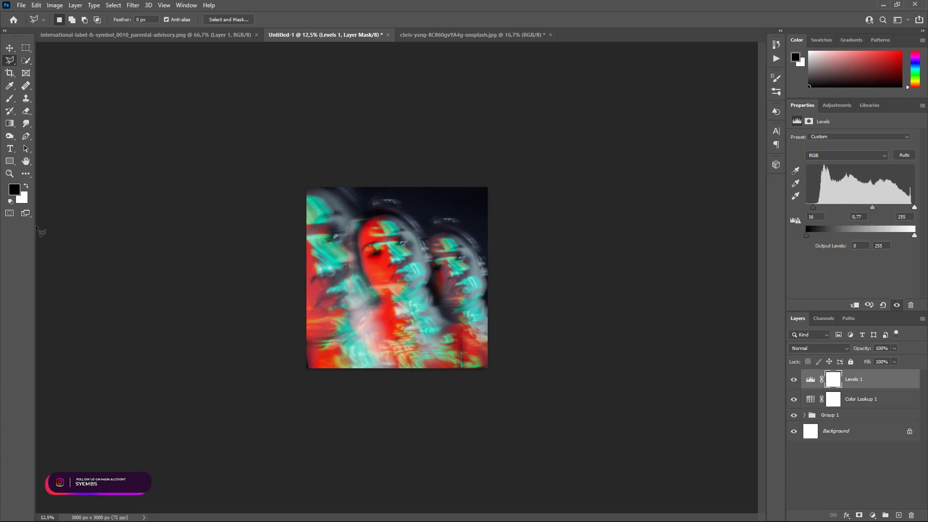
Set up the Type tool with the Roboto font, Black style, at 200 pt
left_click(10, 148)
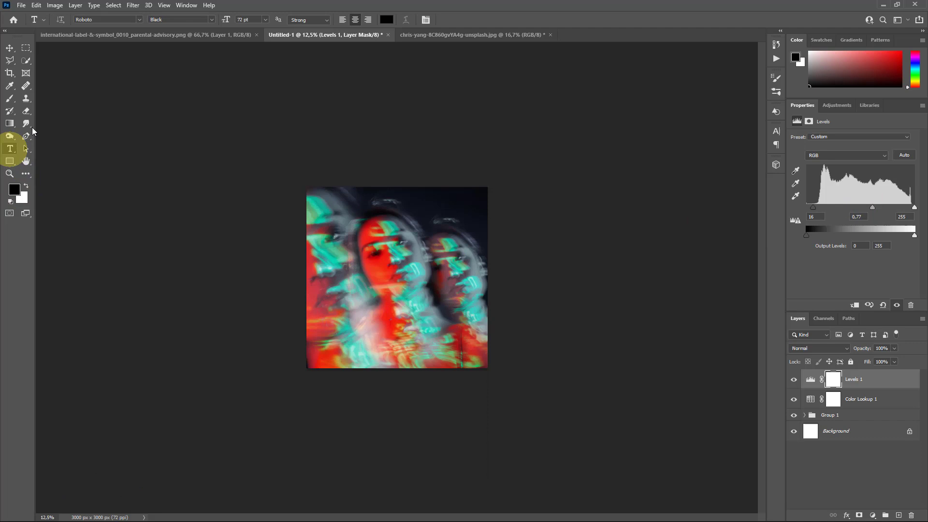
left_click(242, 20)
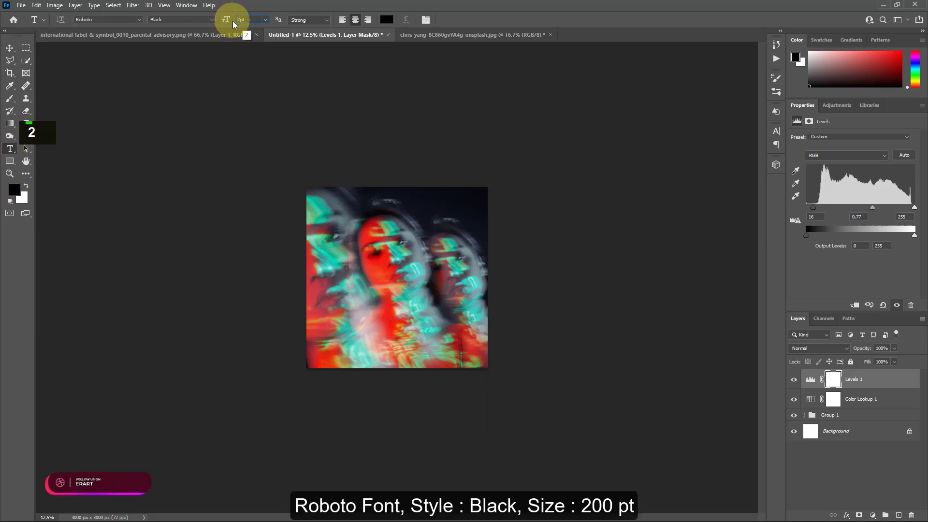
type("200")
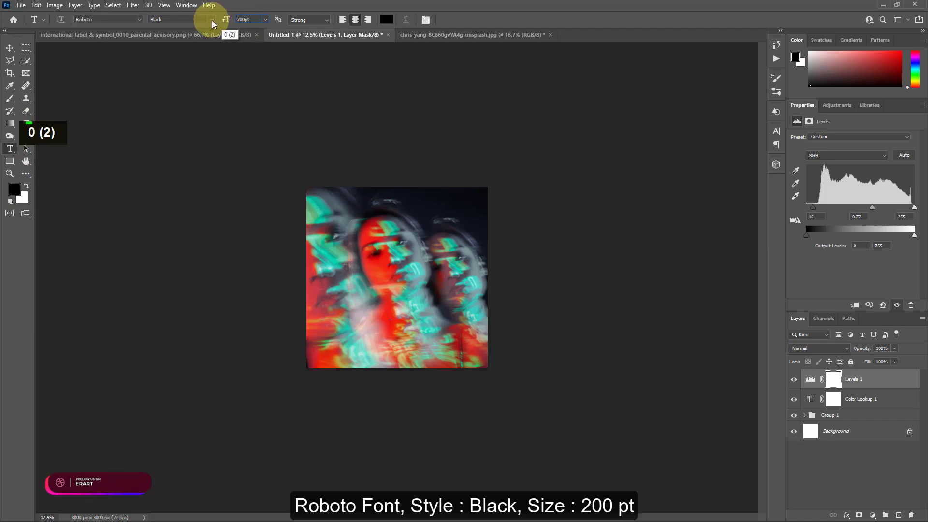
left_click(212, 20)
left_click(167, 107)
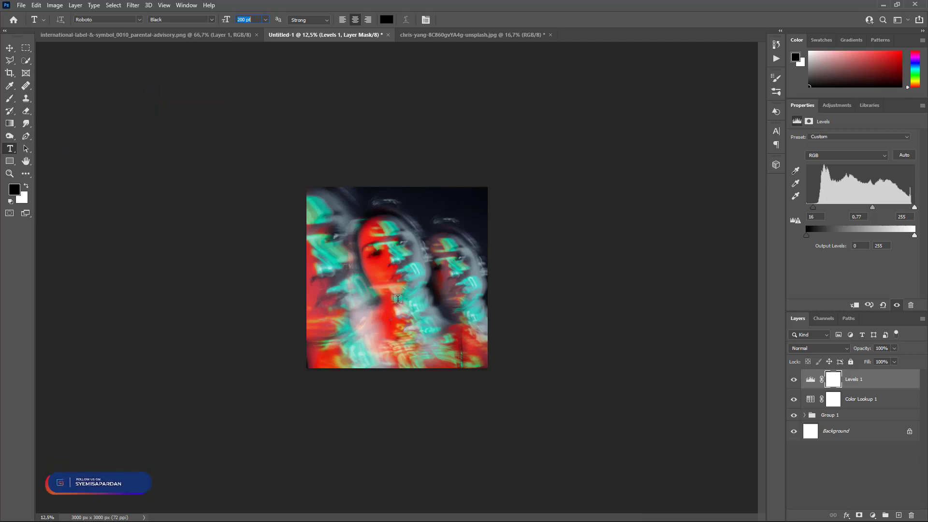
Add the text "PRISM" just left of the central woman's face
left_click(350, 267)
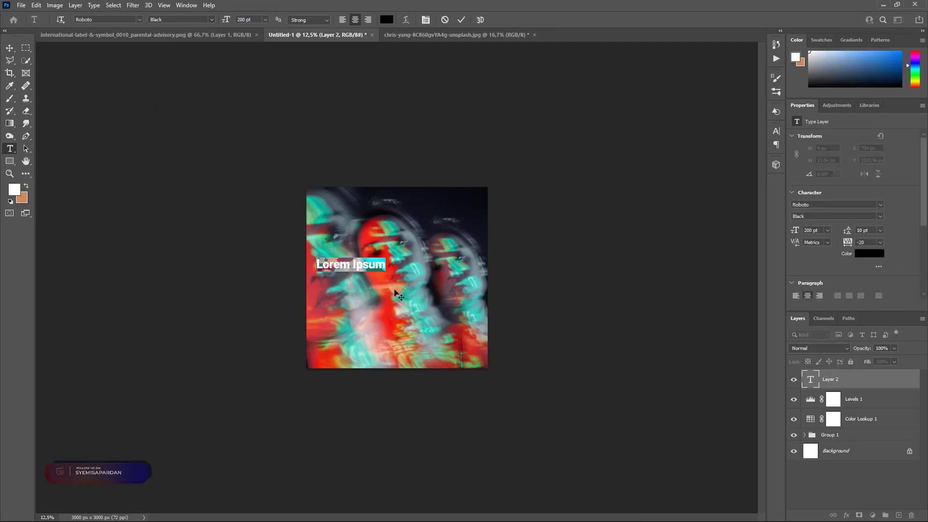
type("P")
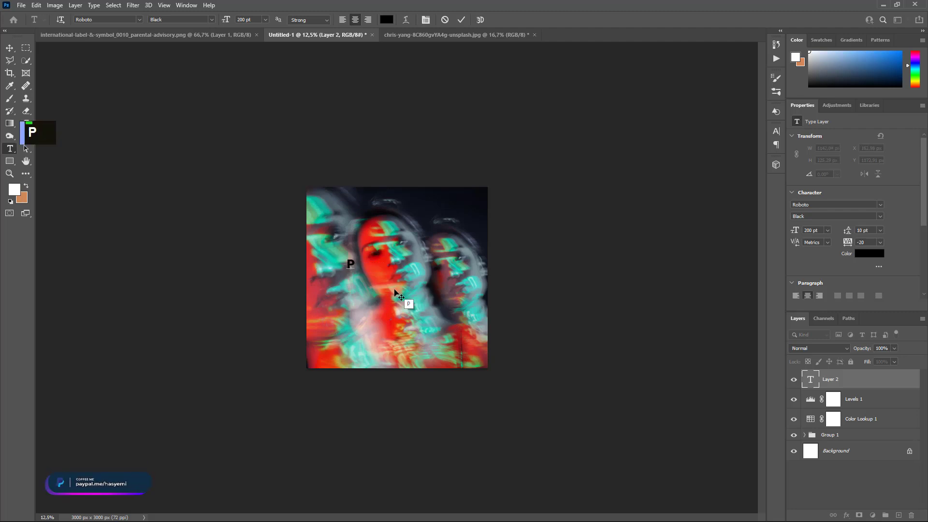
type("RISM")
key("BackSpace")
type("SM")
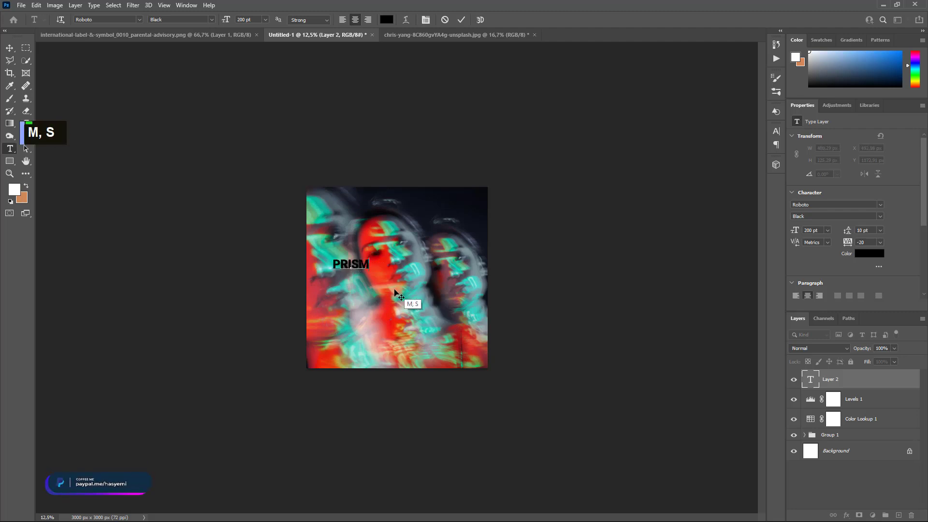
key("BackSpace")
key("Return")
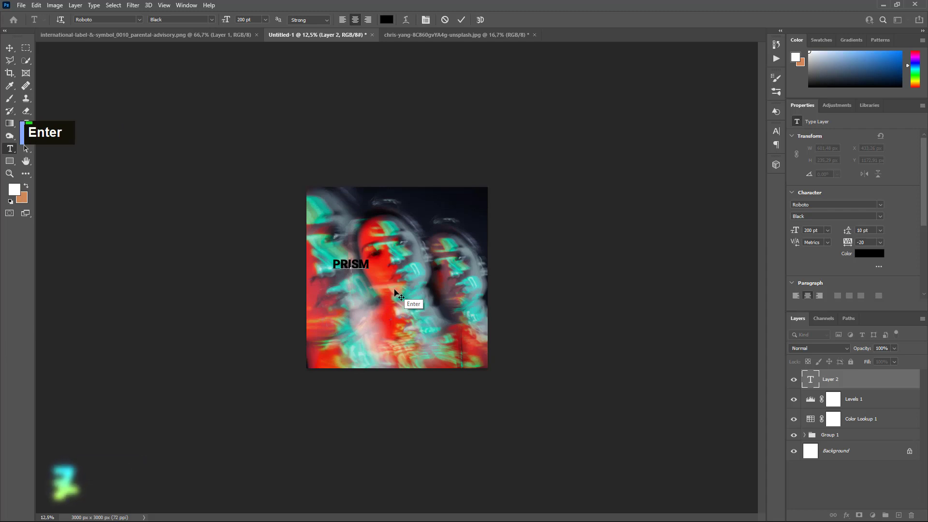
Set the tracking of the whole PRISM text to 0 and its leading to Auto
key("ctrl+a")
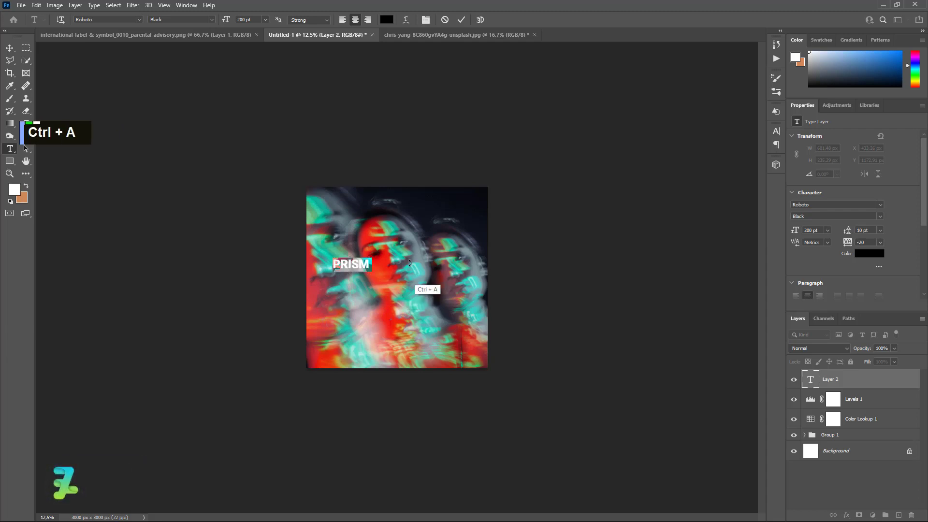
left_click(423, 21)
left_click(757, 175)
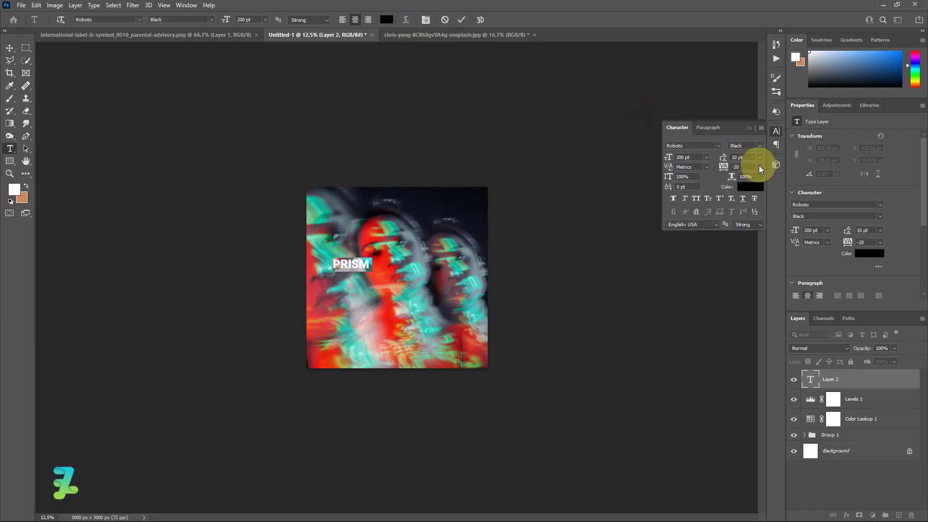
left_click(760, 166)
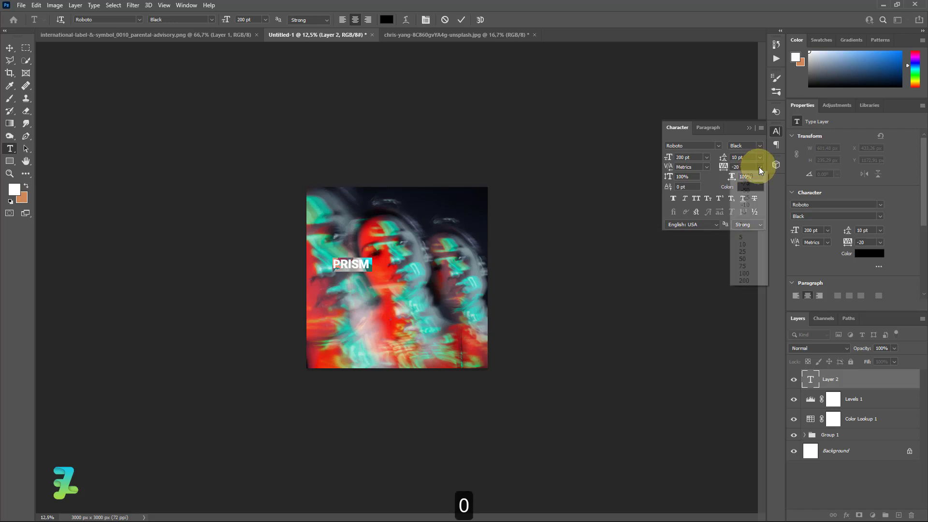
left_click(742, 230)
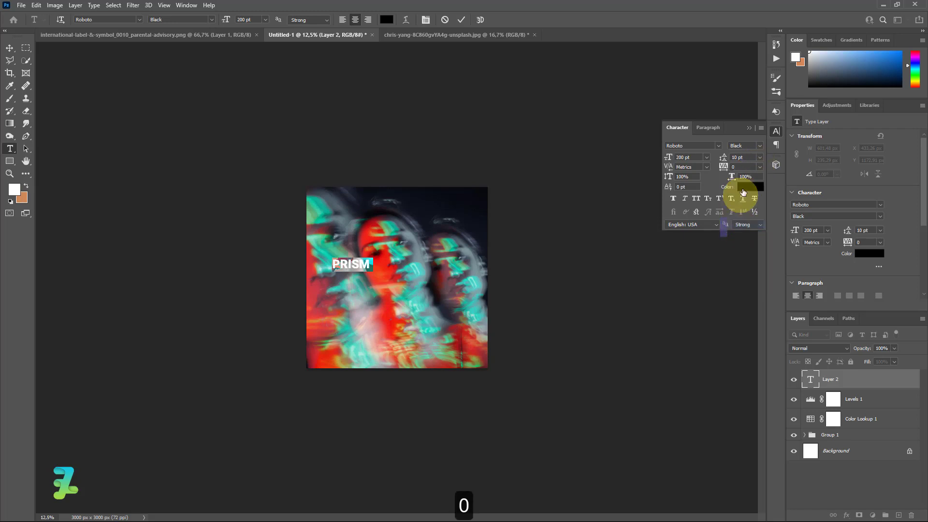
left_click(758, 159)
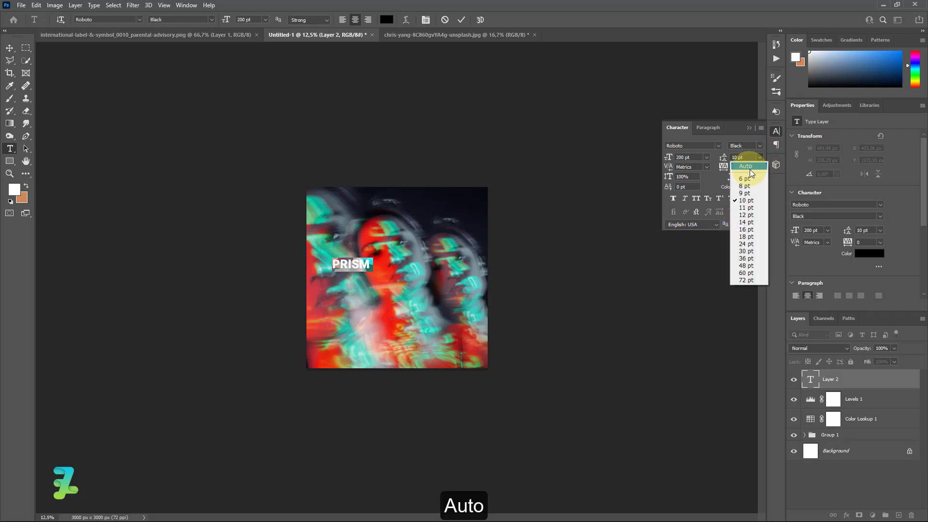
left_click(750, 168)
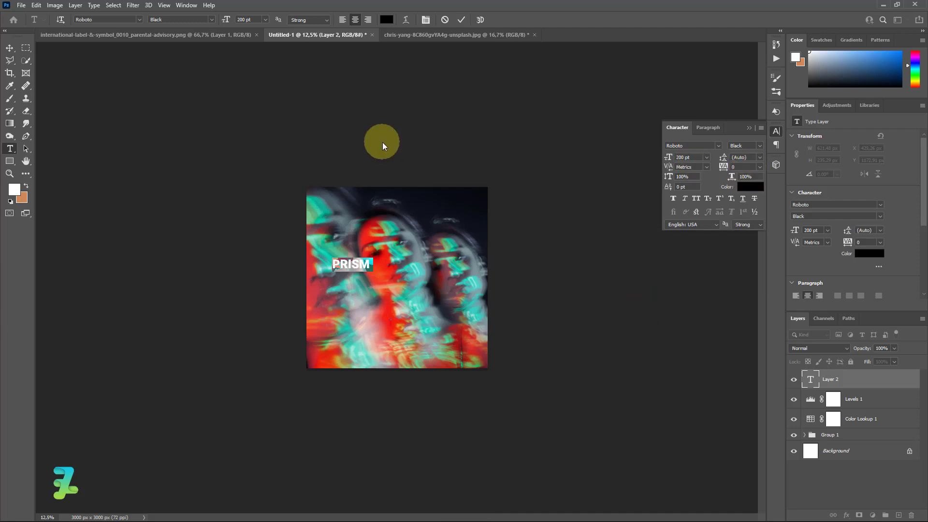
Set the color of the PRISM text to white, #ffffff
left_click(749, 187)
type("ffffff")
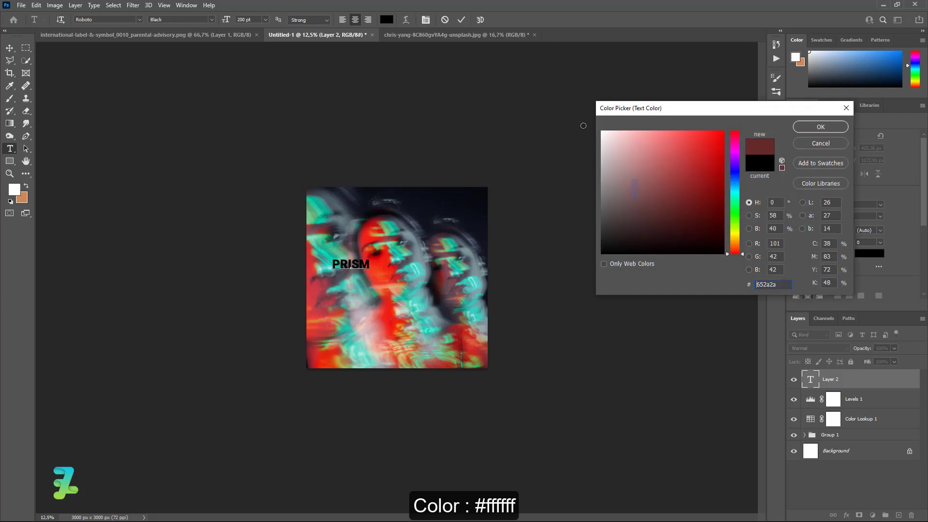
left_click(821, 127)
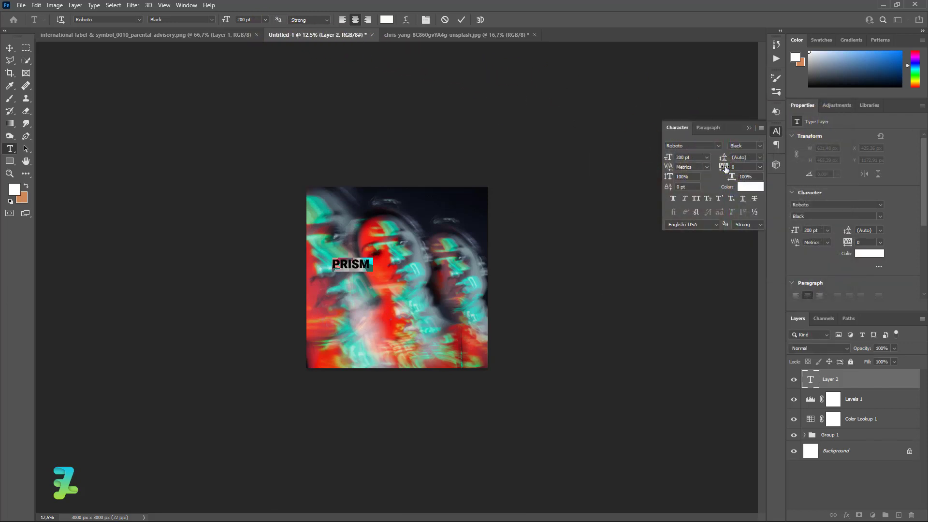
Set the PRISM text to 400 pt with a tracking of 280
left_click(240, 19)
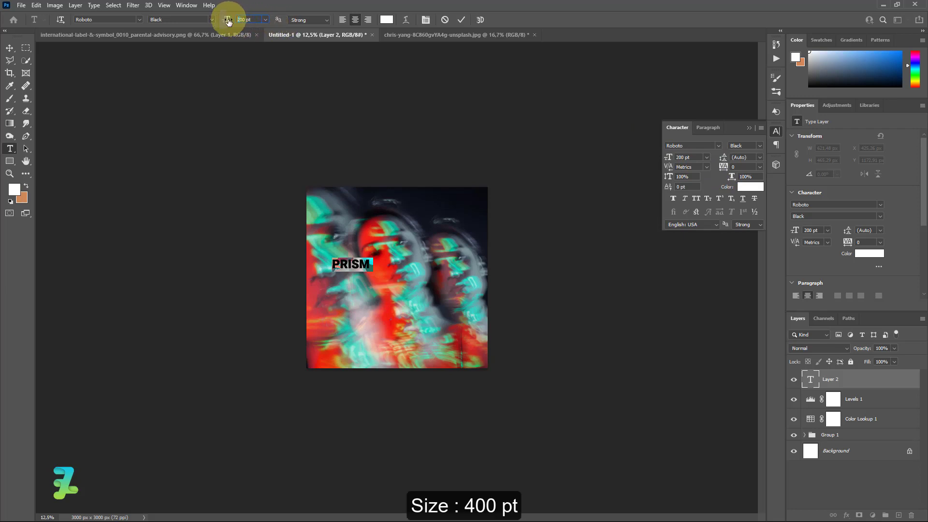
type("3")
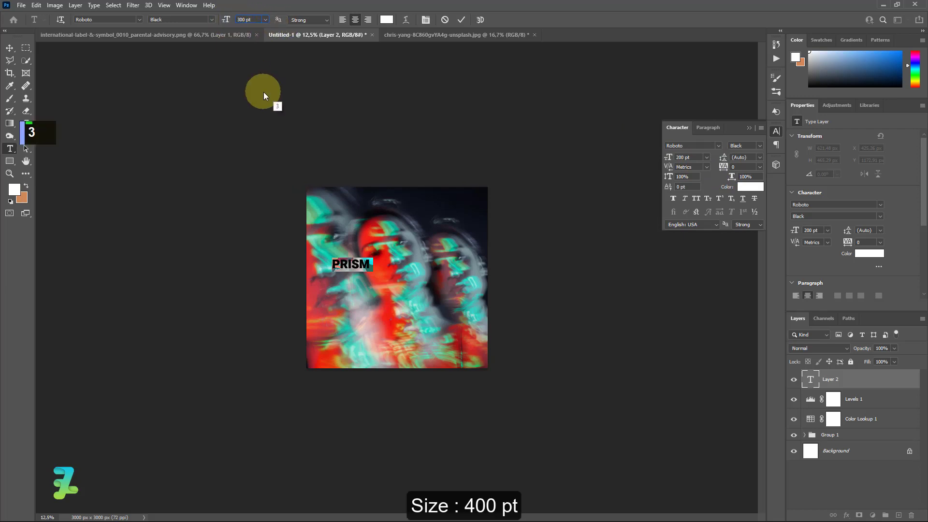
key("BackSpace")
type("4")
key("Return")
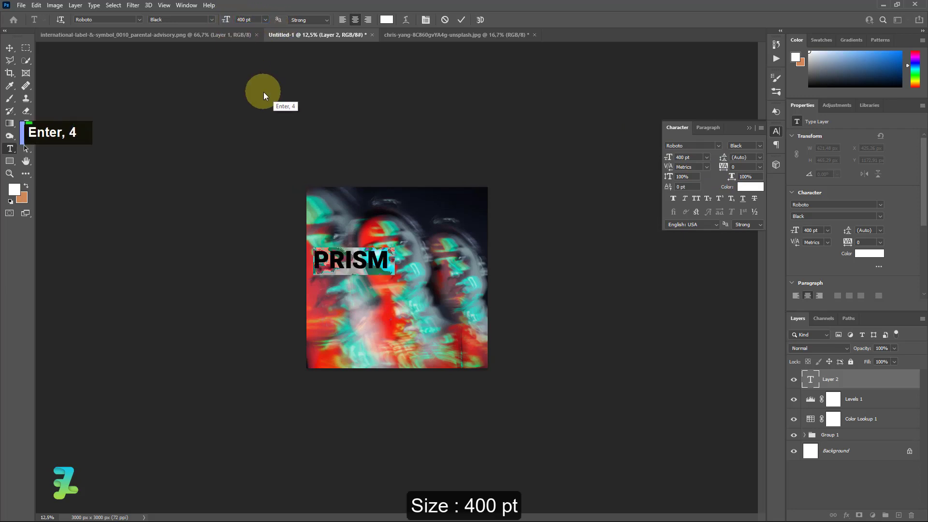
left_click_drag(723, 168, 729, 171)
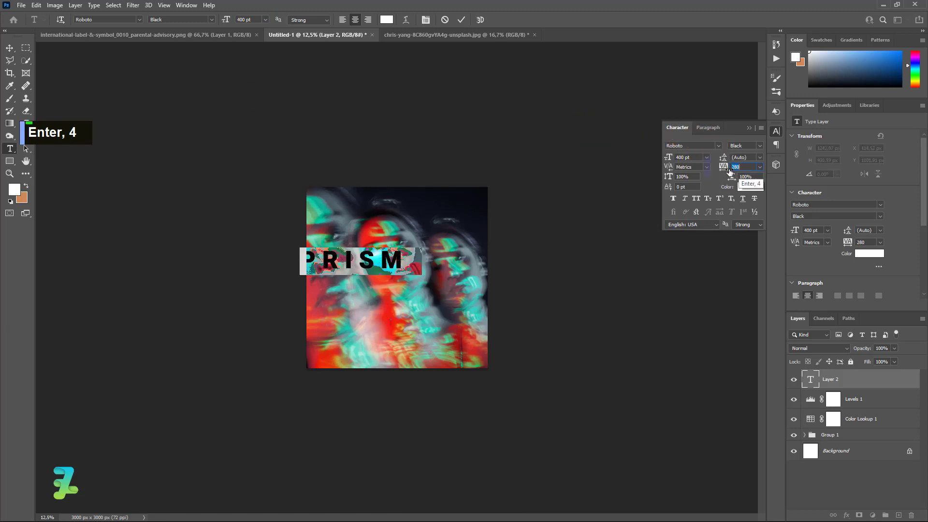
Center the PRISM title horizontally and vertically on the whole canvas and clear the selection
left_click(7, 51)
key("ctrl+a")
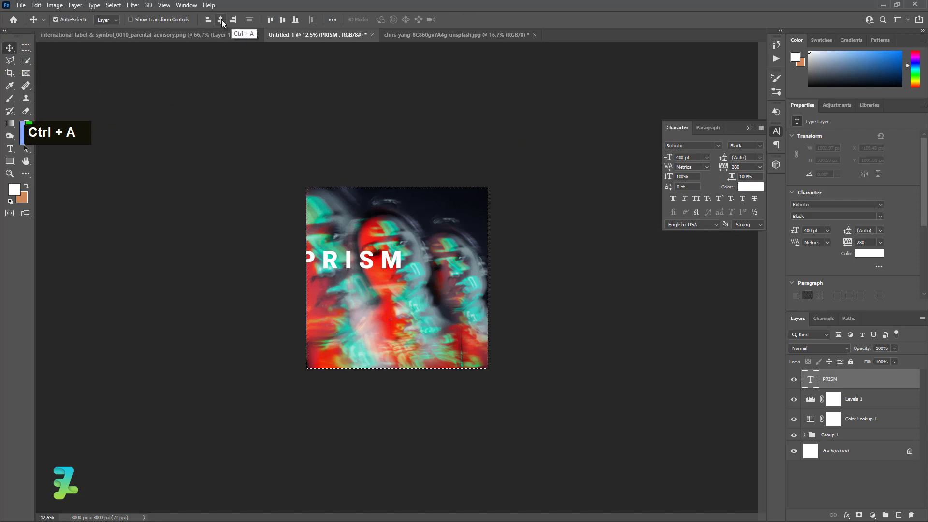
left_click(283, 23)
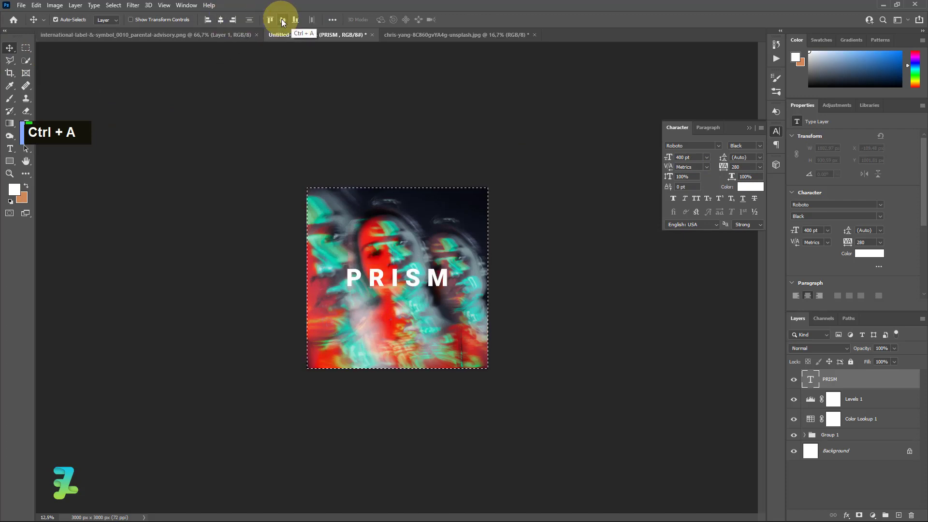
key("ctrl+d")
Add a separate text layer reading "PHOTO EFFECT" below the PRISM title
left_click(10, 149)
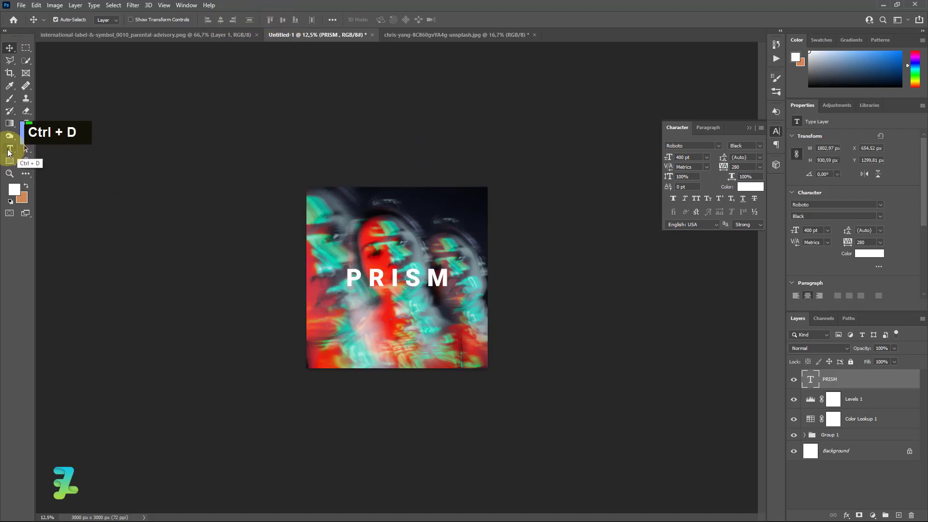
left_click(351, 305)
type("P")
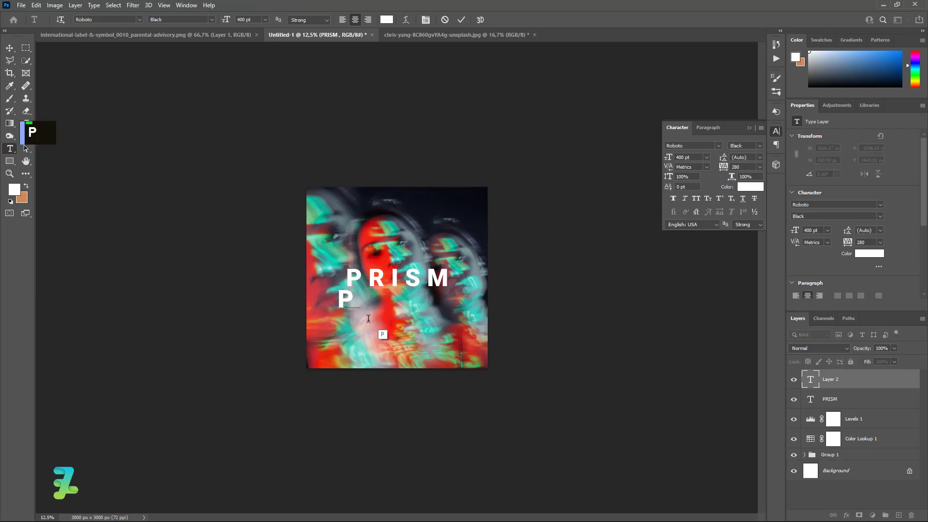
type("HOTO EFFECR")
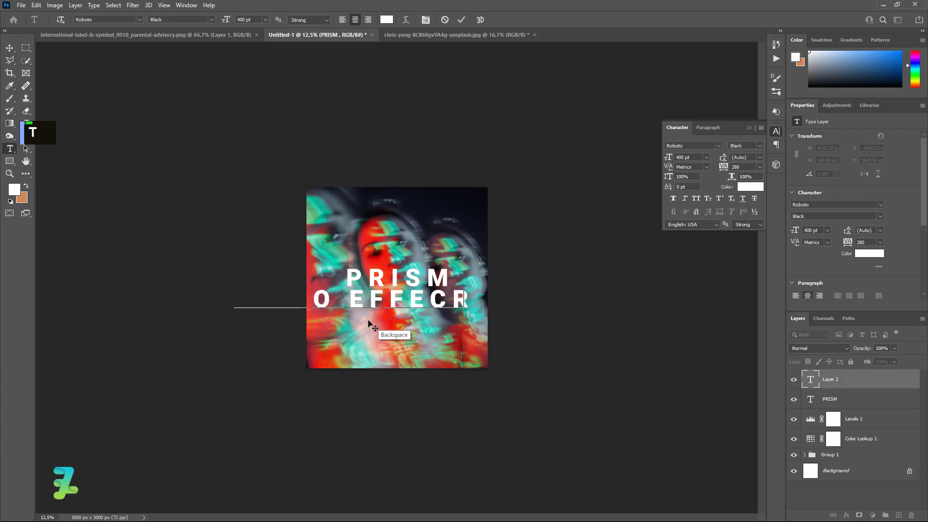
key("BackSpace")
type("T")
Set the PHOTO EFFECT text to 60 pt and move it directly under the PRISM title, flush with its left edge
key("ctrl+a")
left_click(265, 20)
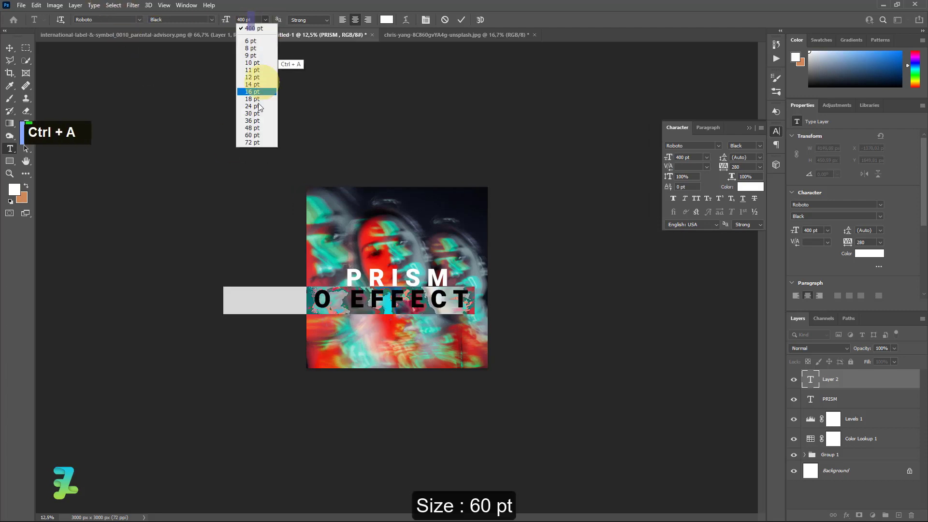
left_click(248, 136)
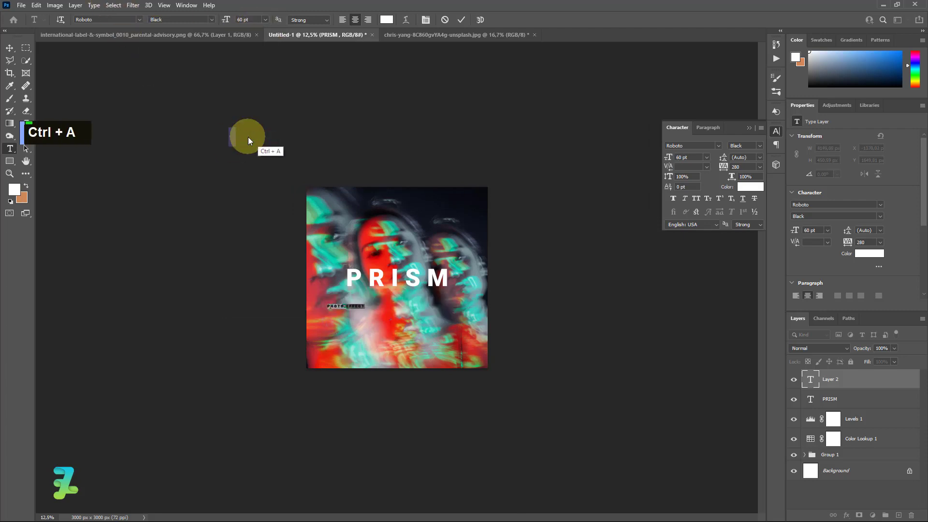
left_click(10, 48)
left_click_drag(360, 311, 378, 290)
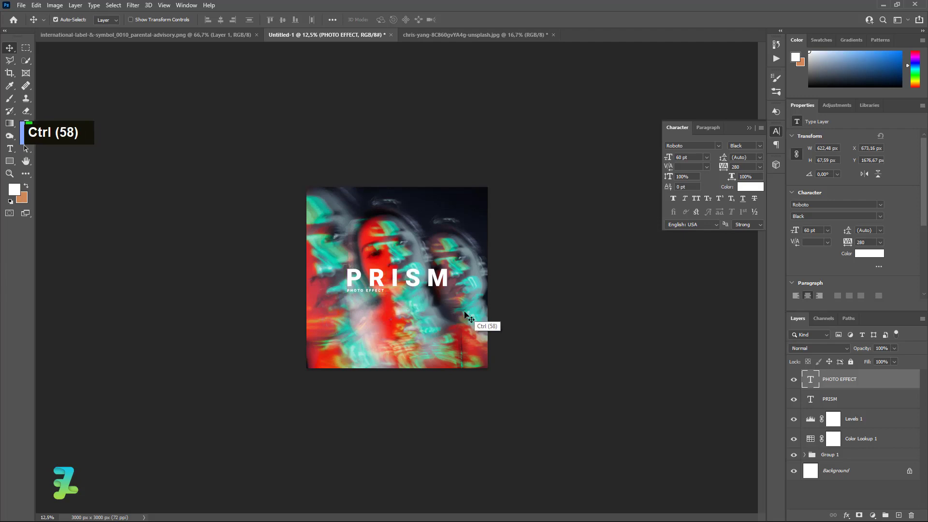
Copy the parental advisory label from its own document onto the lower part of the cover and dock both documents as tabs again
left_click(161, 37)
right_click(162, 36)
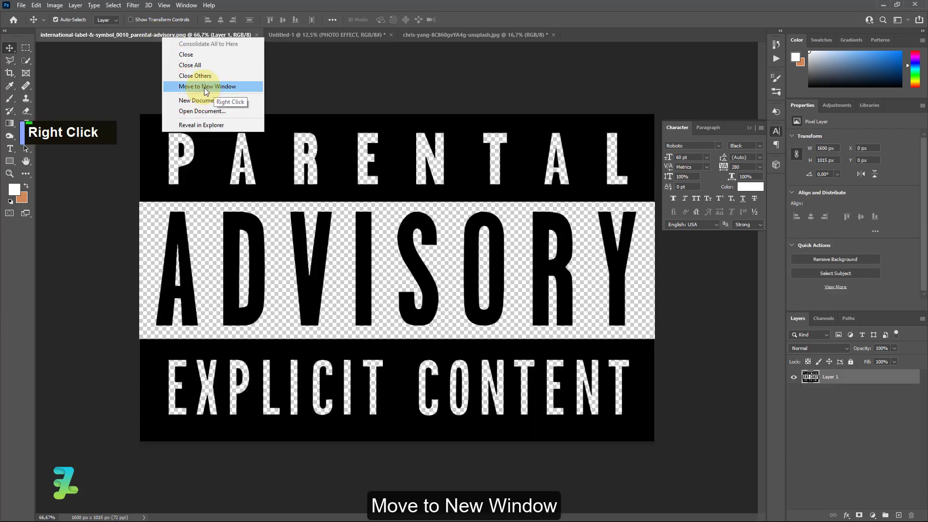
left_click(204, 87)
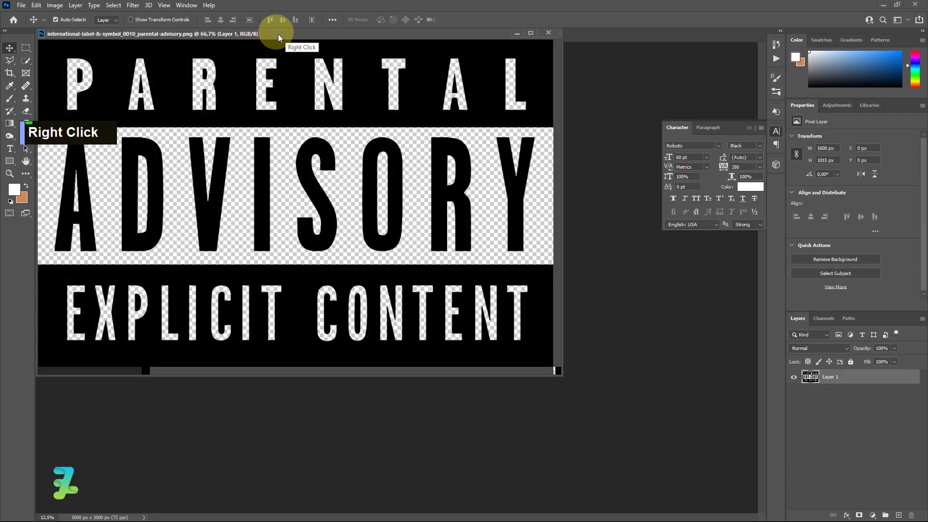
left_click_drag(278, 35, 258, 416)
left_click_drag(457, 445, 425, 328)
left_click_drag(419, 411, 419, 38)
left_click(104, 38)
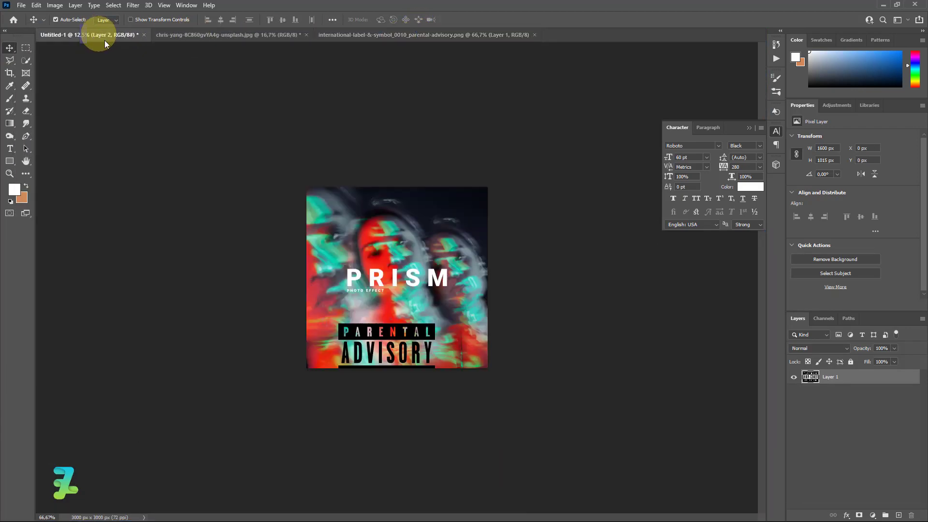
Apply a Color Overlay in white, #ffffff, to the parental advisory label layer
double_click(862, 384)
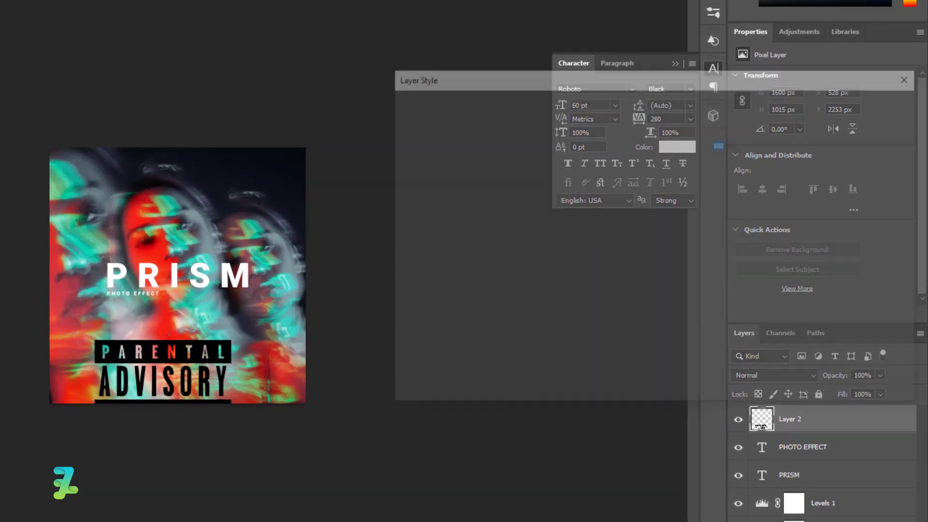
double_click(421, 264)
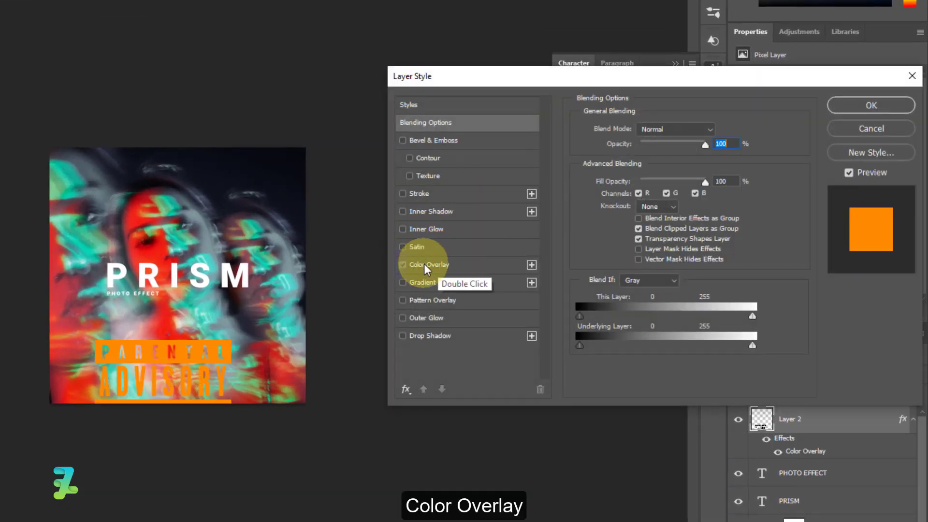
double_click(712, 137)
type("ffffff")
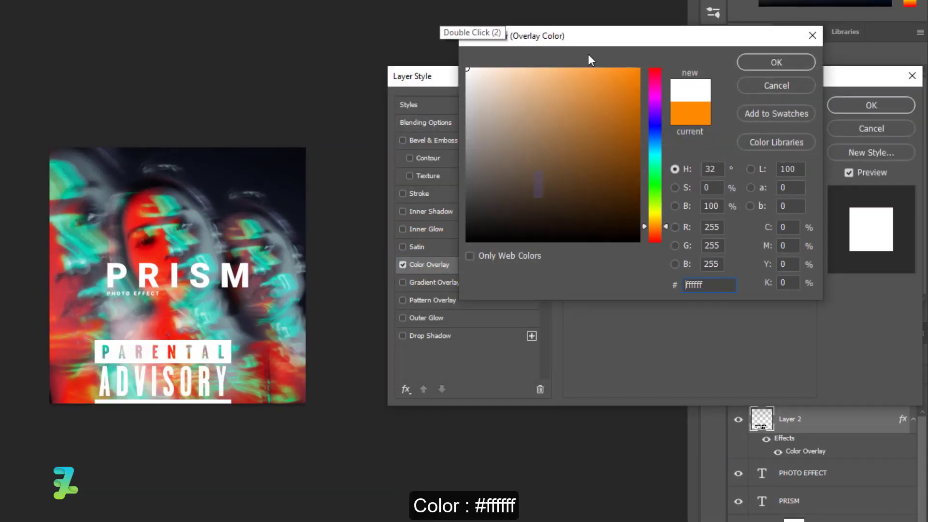
left_click(773, 64)
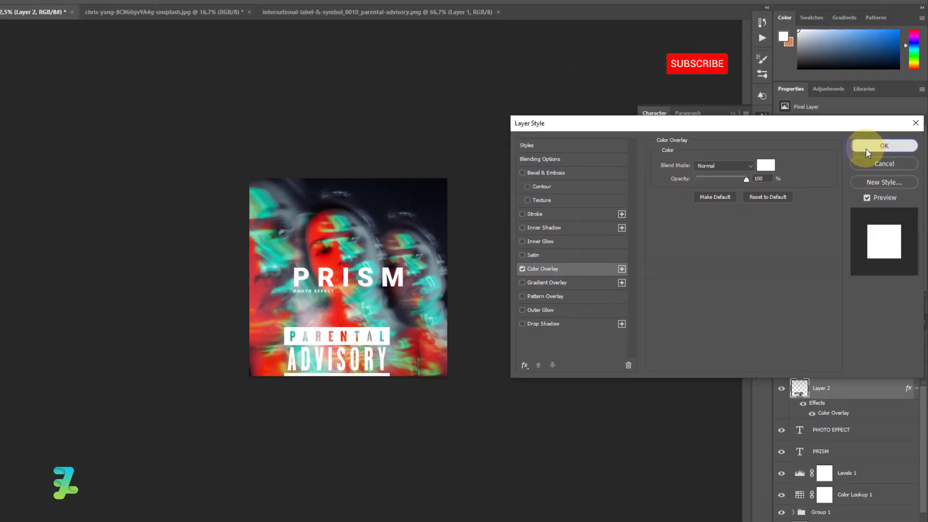
left_click(847, 109)
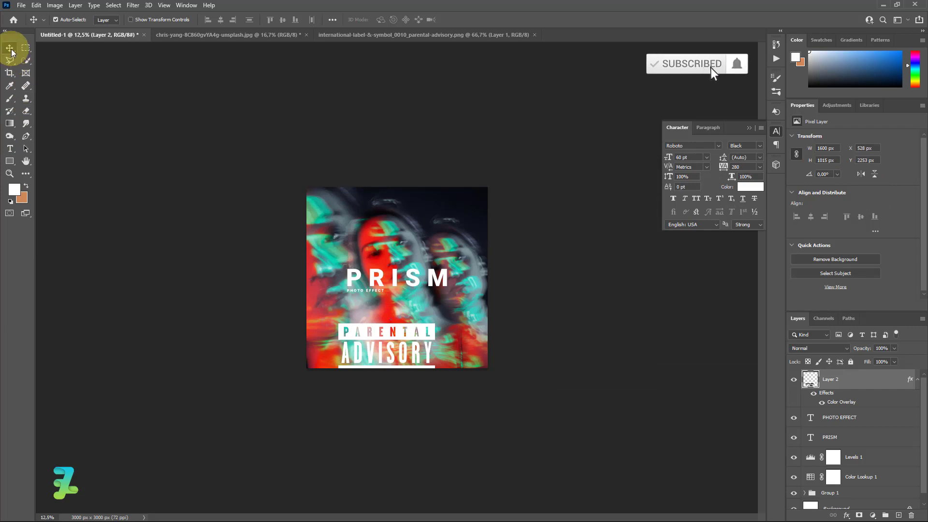
Scale the parental advisory label proportionally around its center to about 28%
key("ctrl+t")
left_click_drag(434, 323, 396, 342)
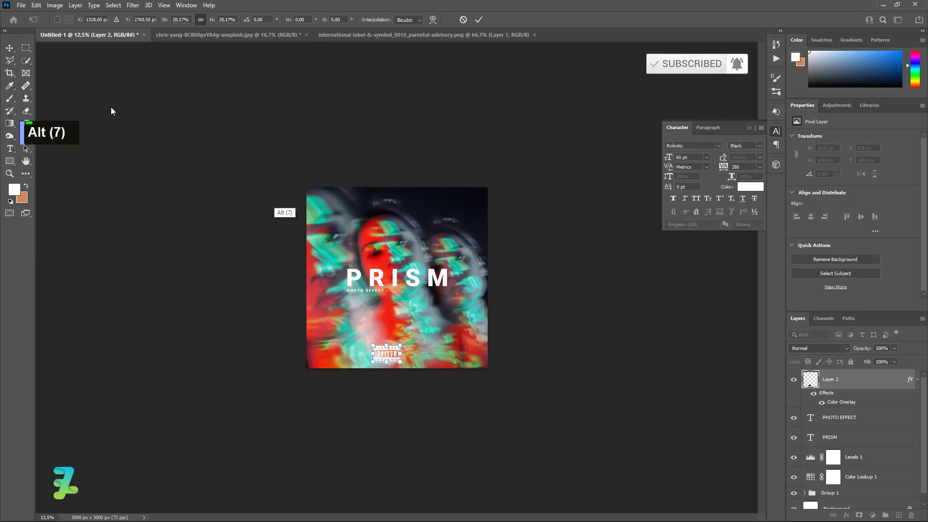
left_click(7, 46)
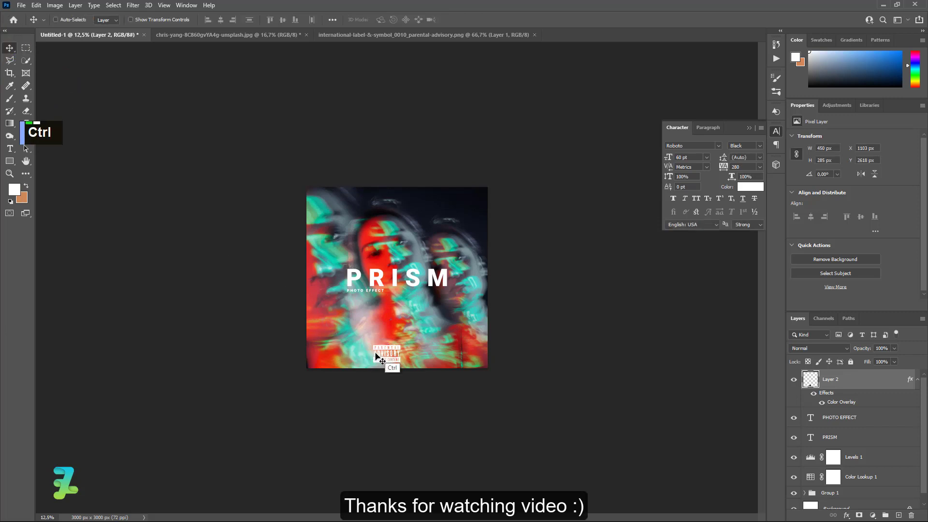
Place the parental advisory label in the cover's upper-right corner at about X 2447 px, Y 98 px
left_click_drag(376, 356, 457, 204)
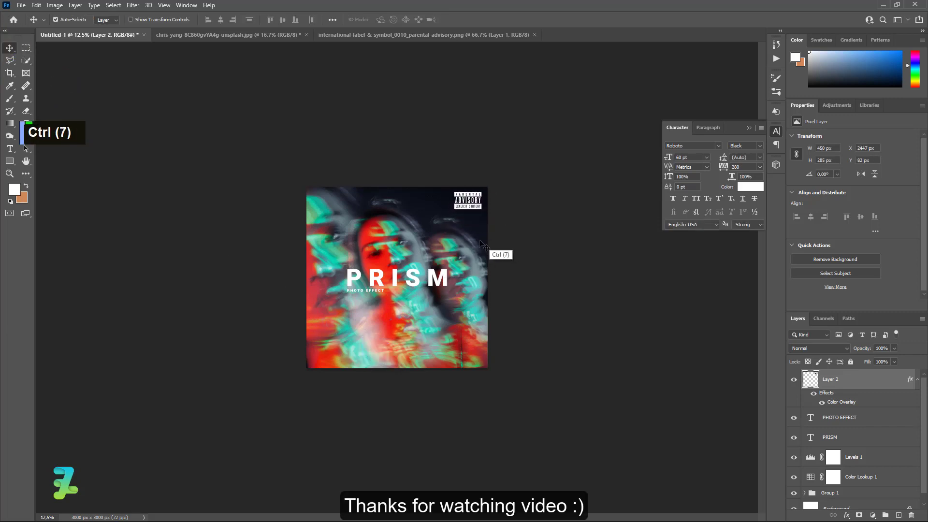
key("Down")
key("Down")
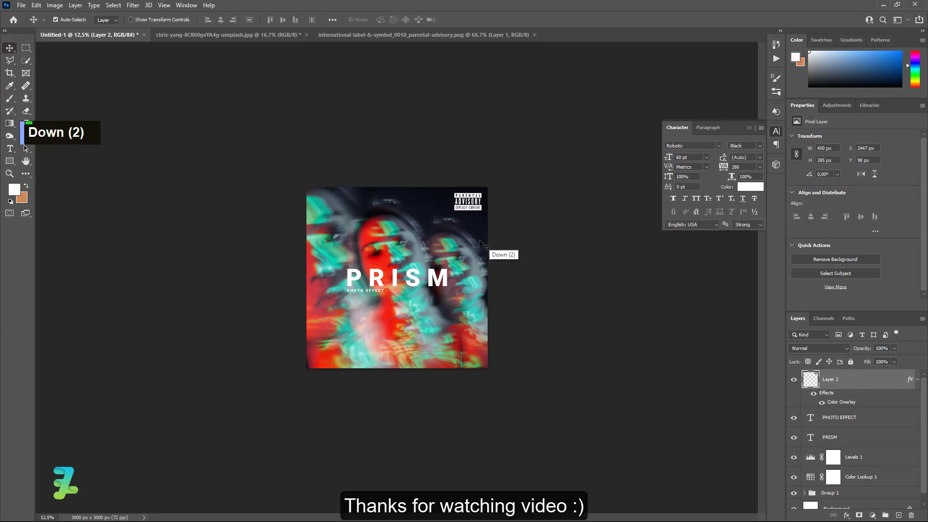